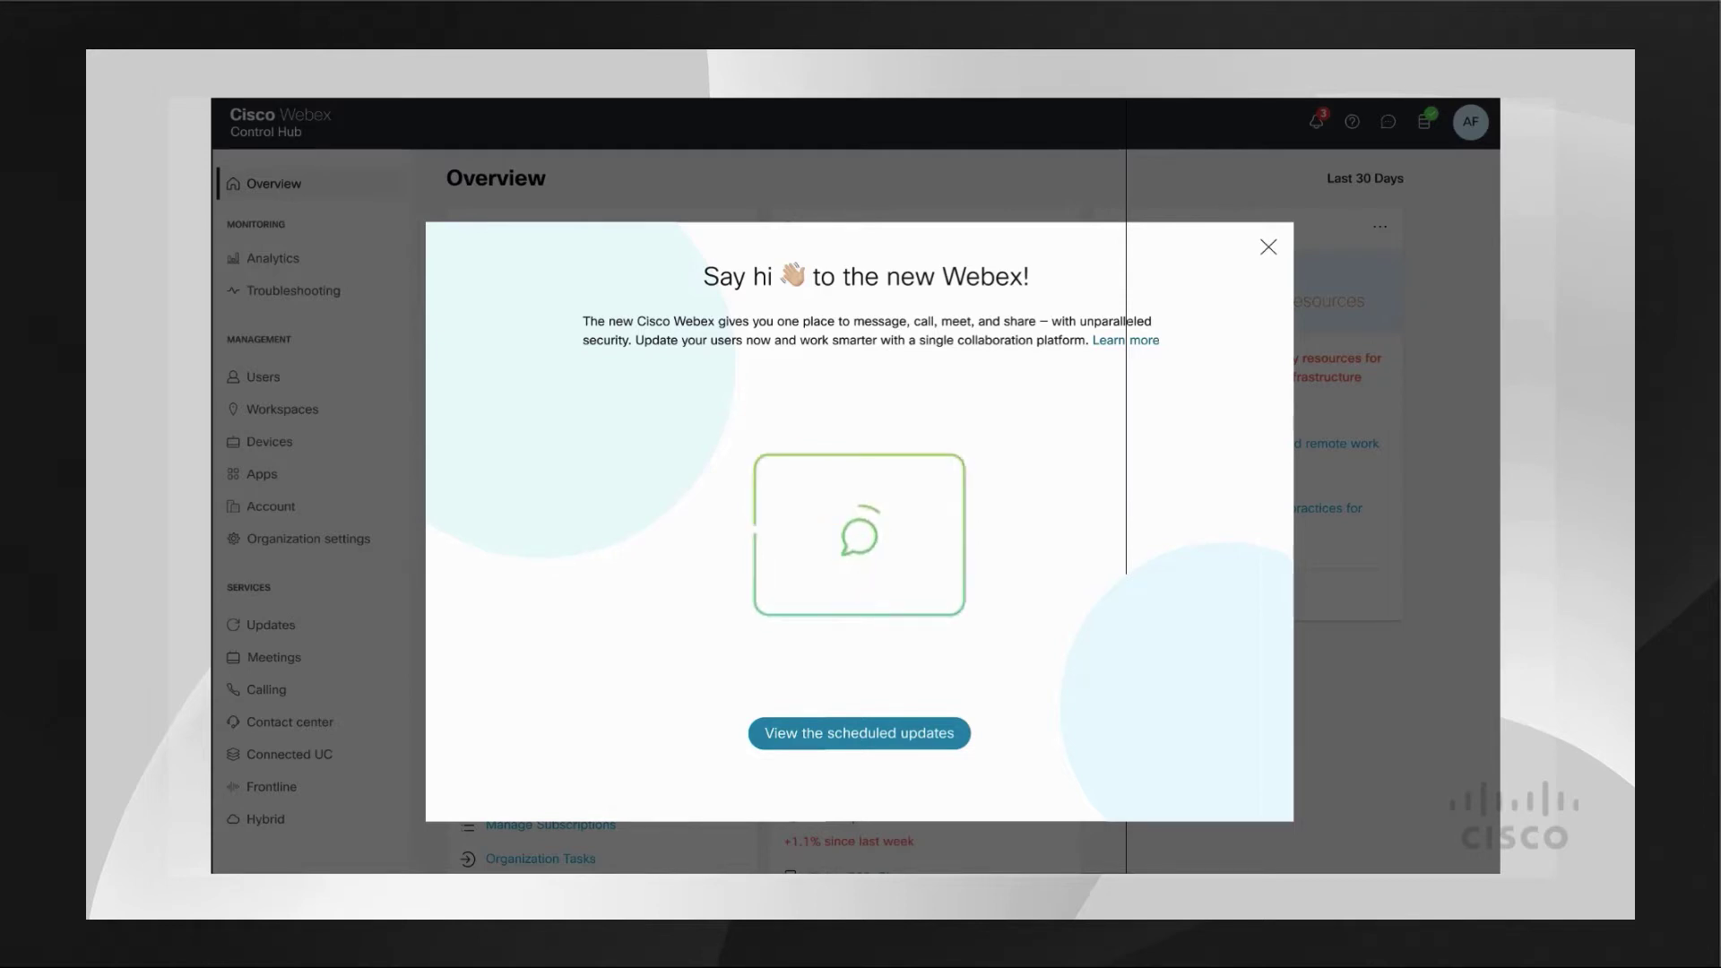
Dismiss the welcome message and open the page for updating Webex Meetings to the new Webex.
left_click(1268, 247)
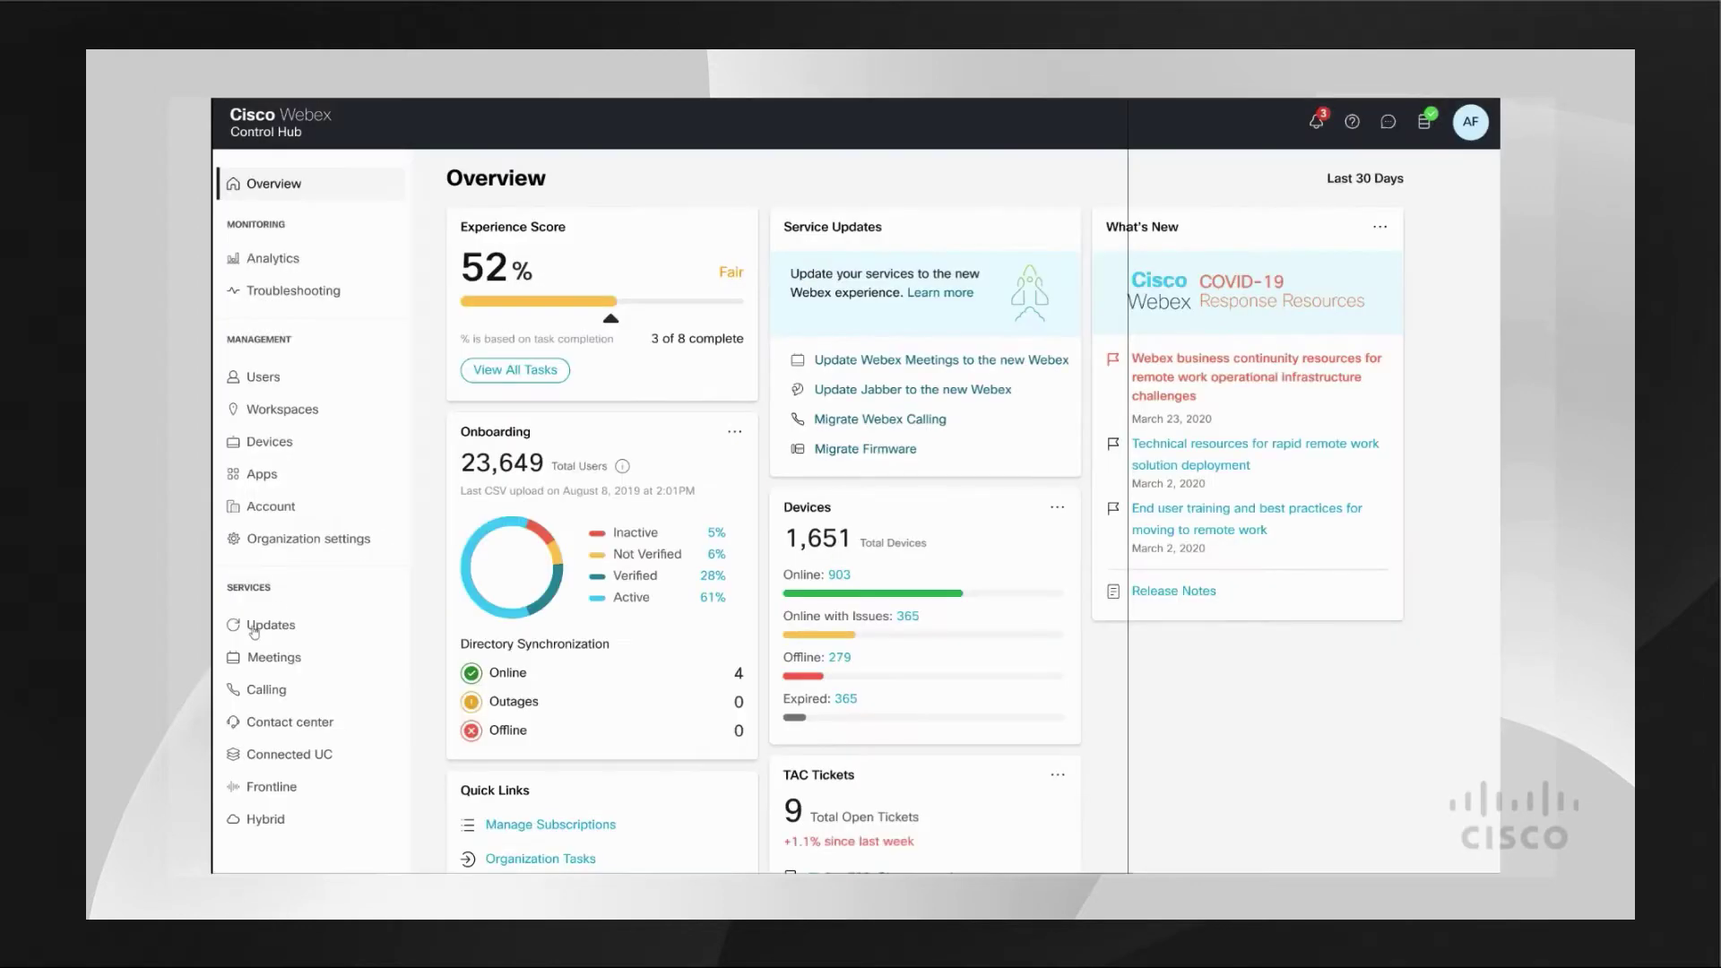
left_click(254, 631)
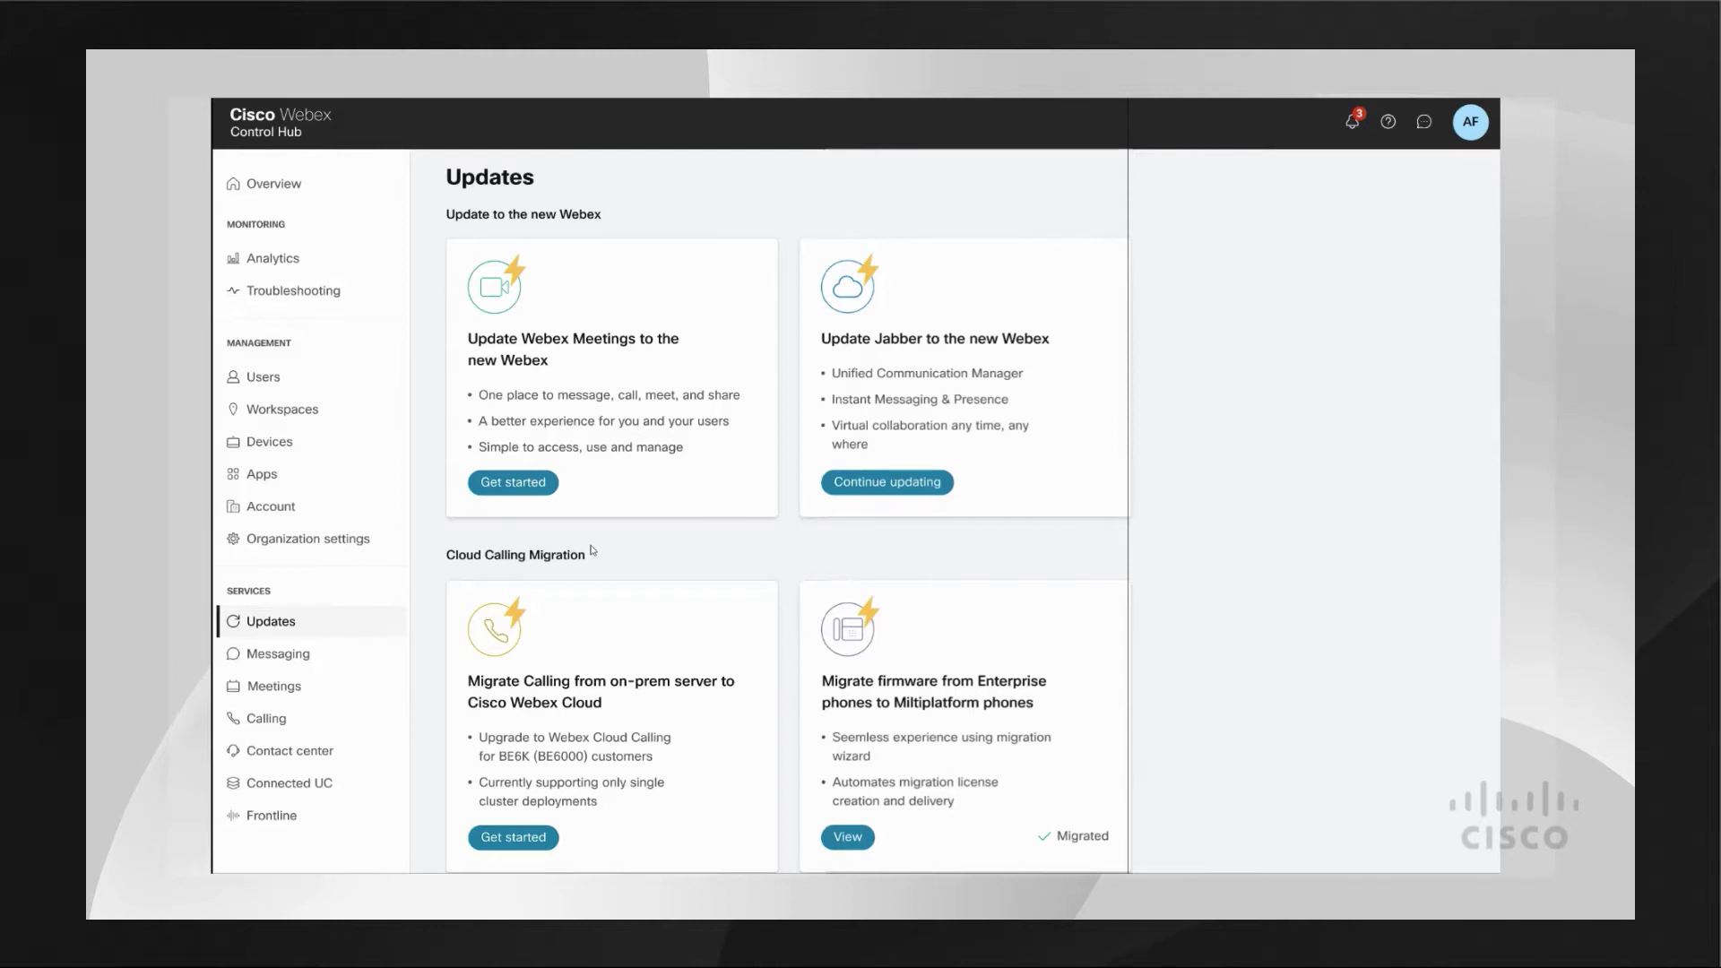
left_click(536, 482)
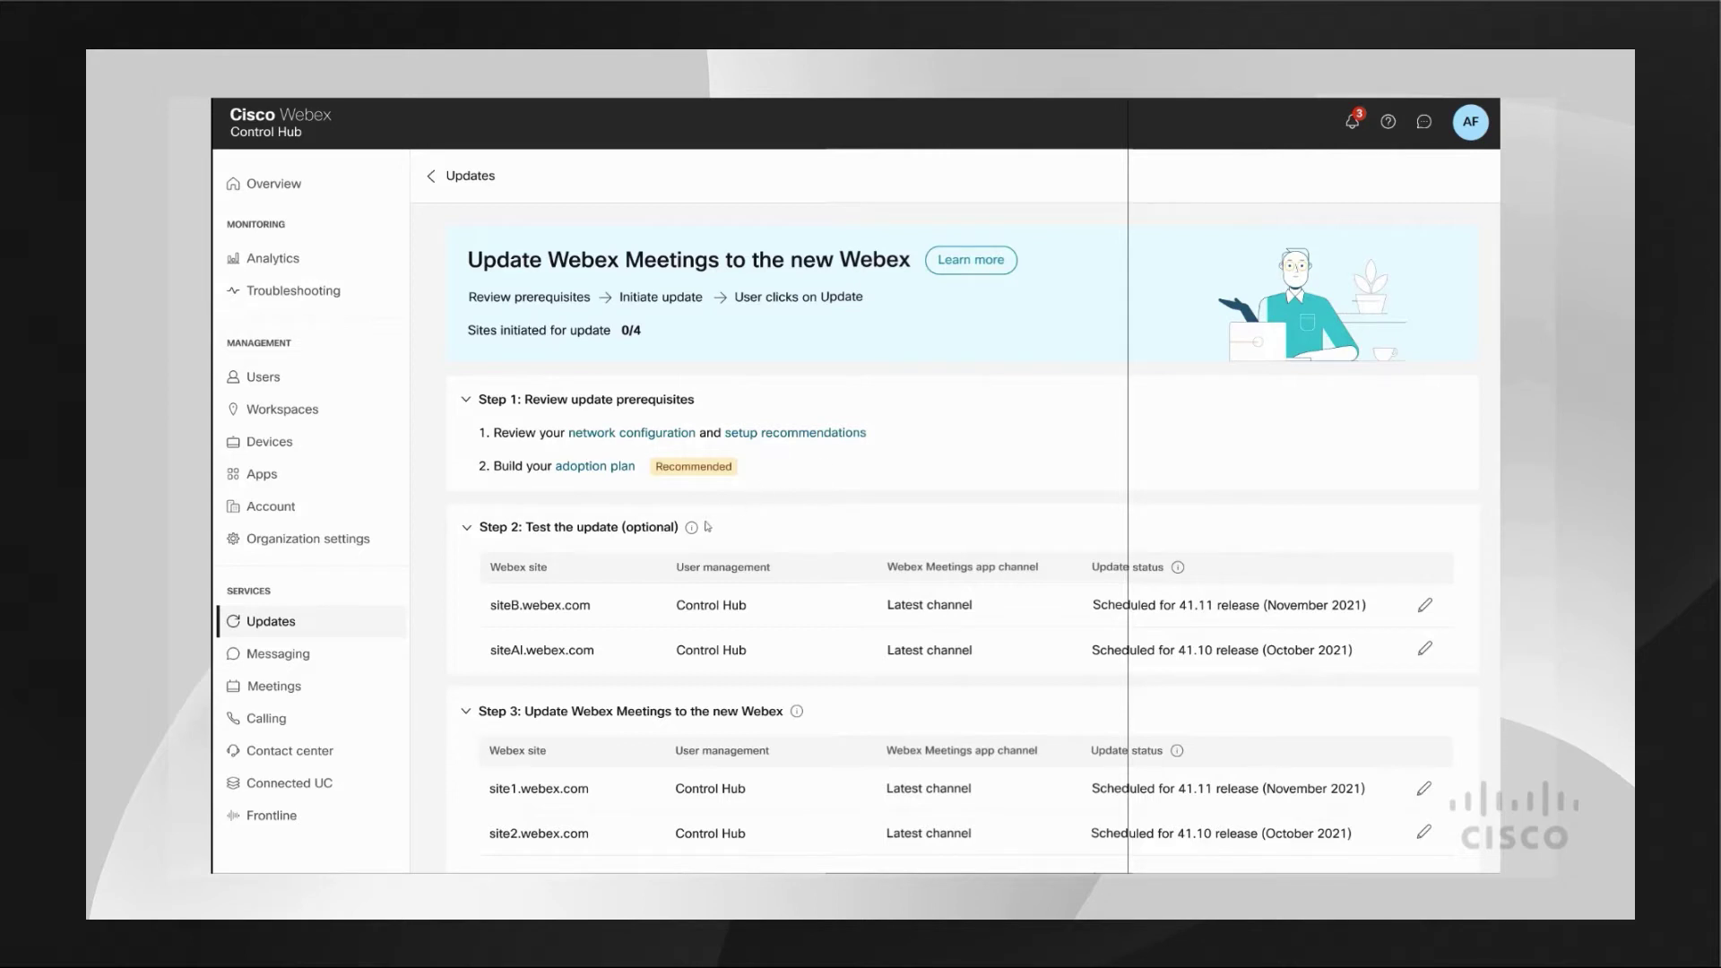
mouse_move(691, 528)
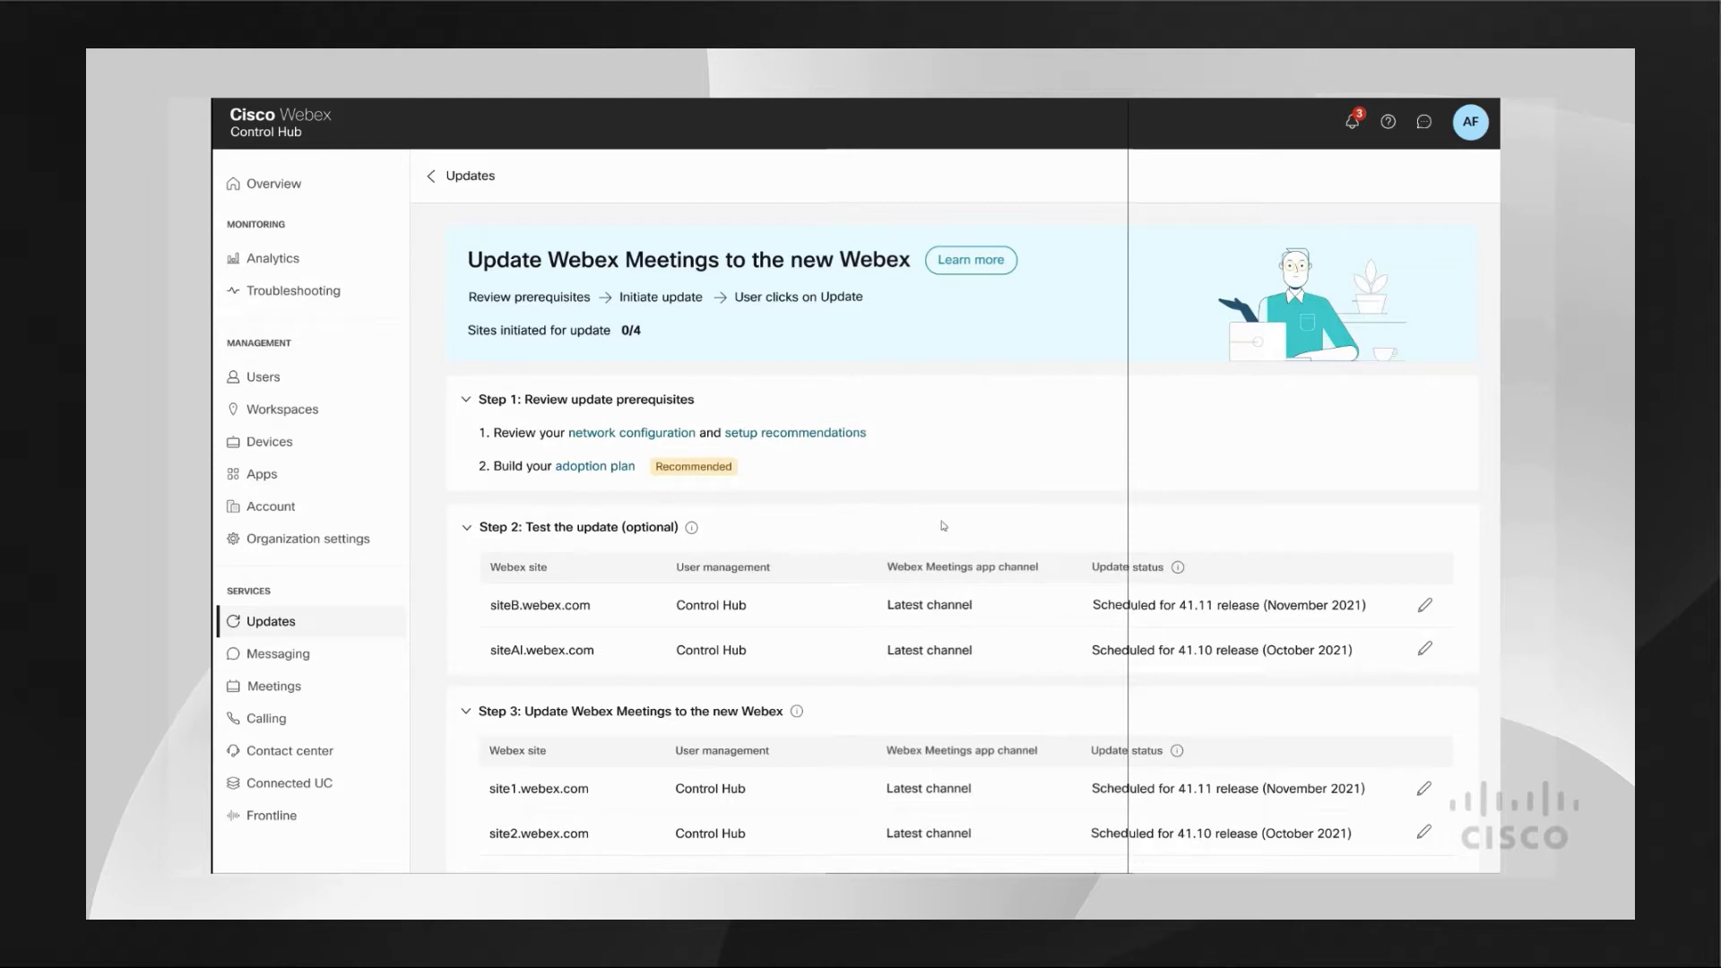
Schedule the siteB.webex.com update with the selected 41.11 release (November 2021) and save it.
left_click(1424, 607)
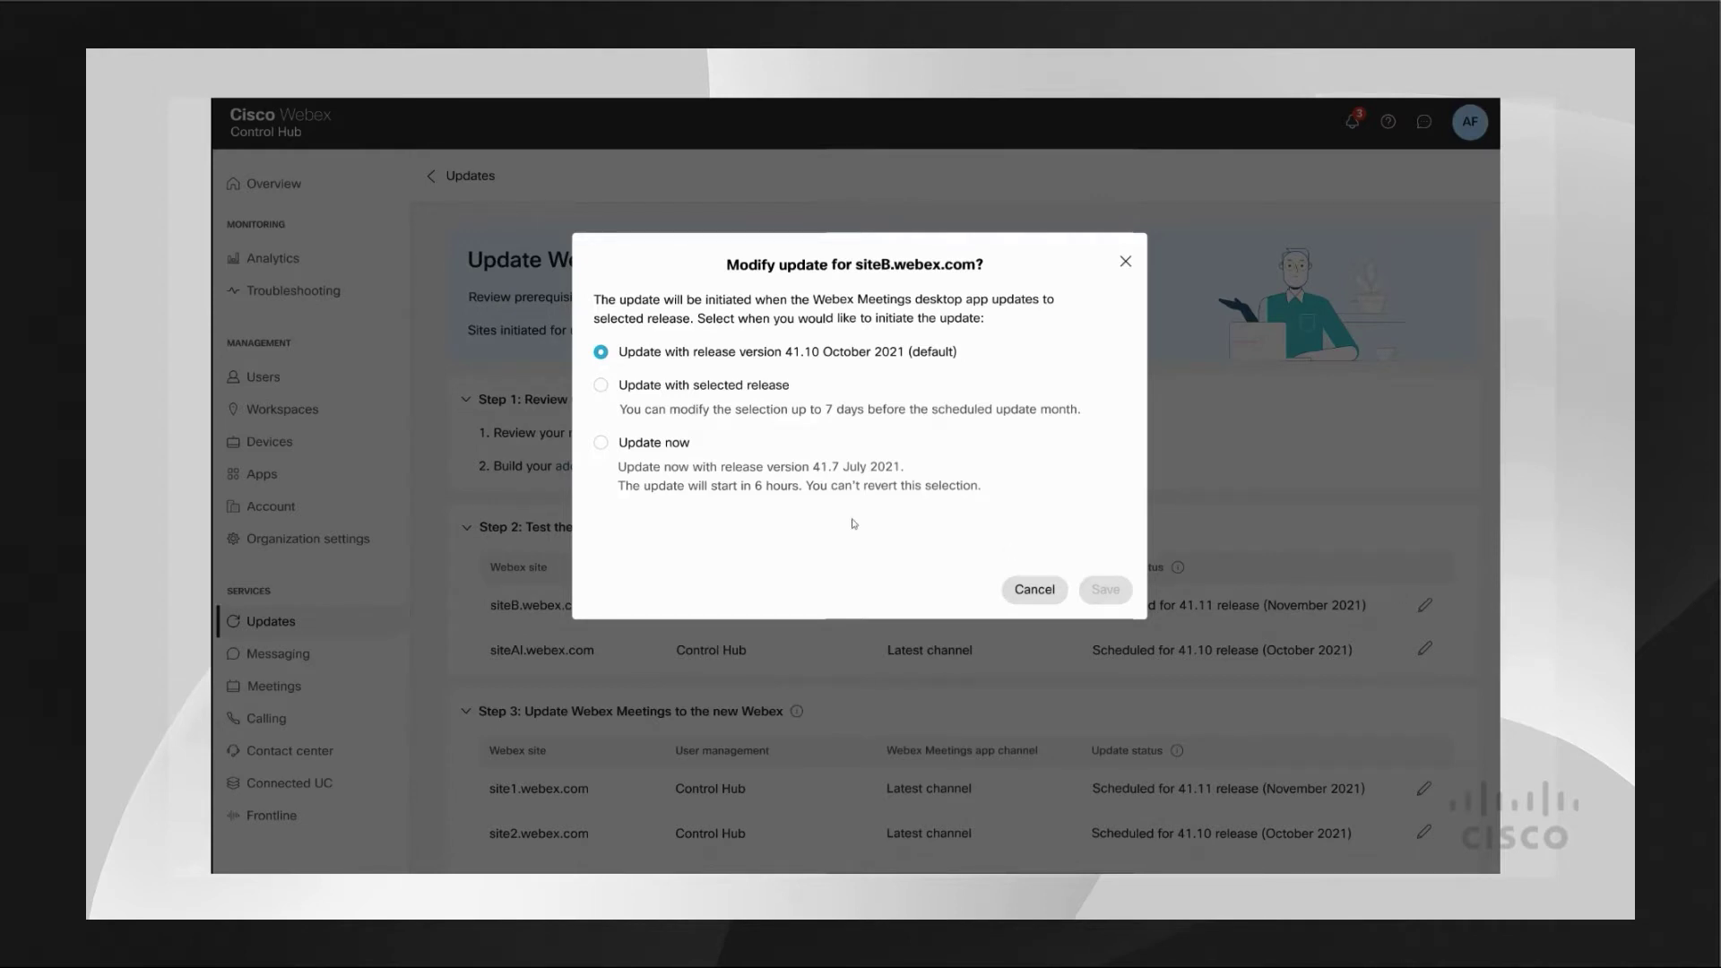
left_click(604, 450)
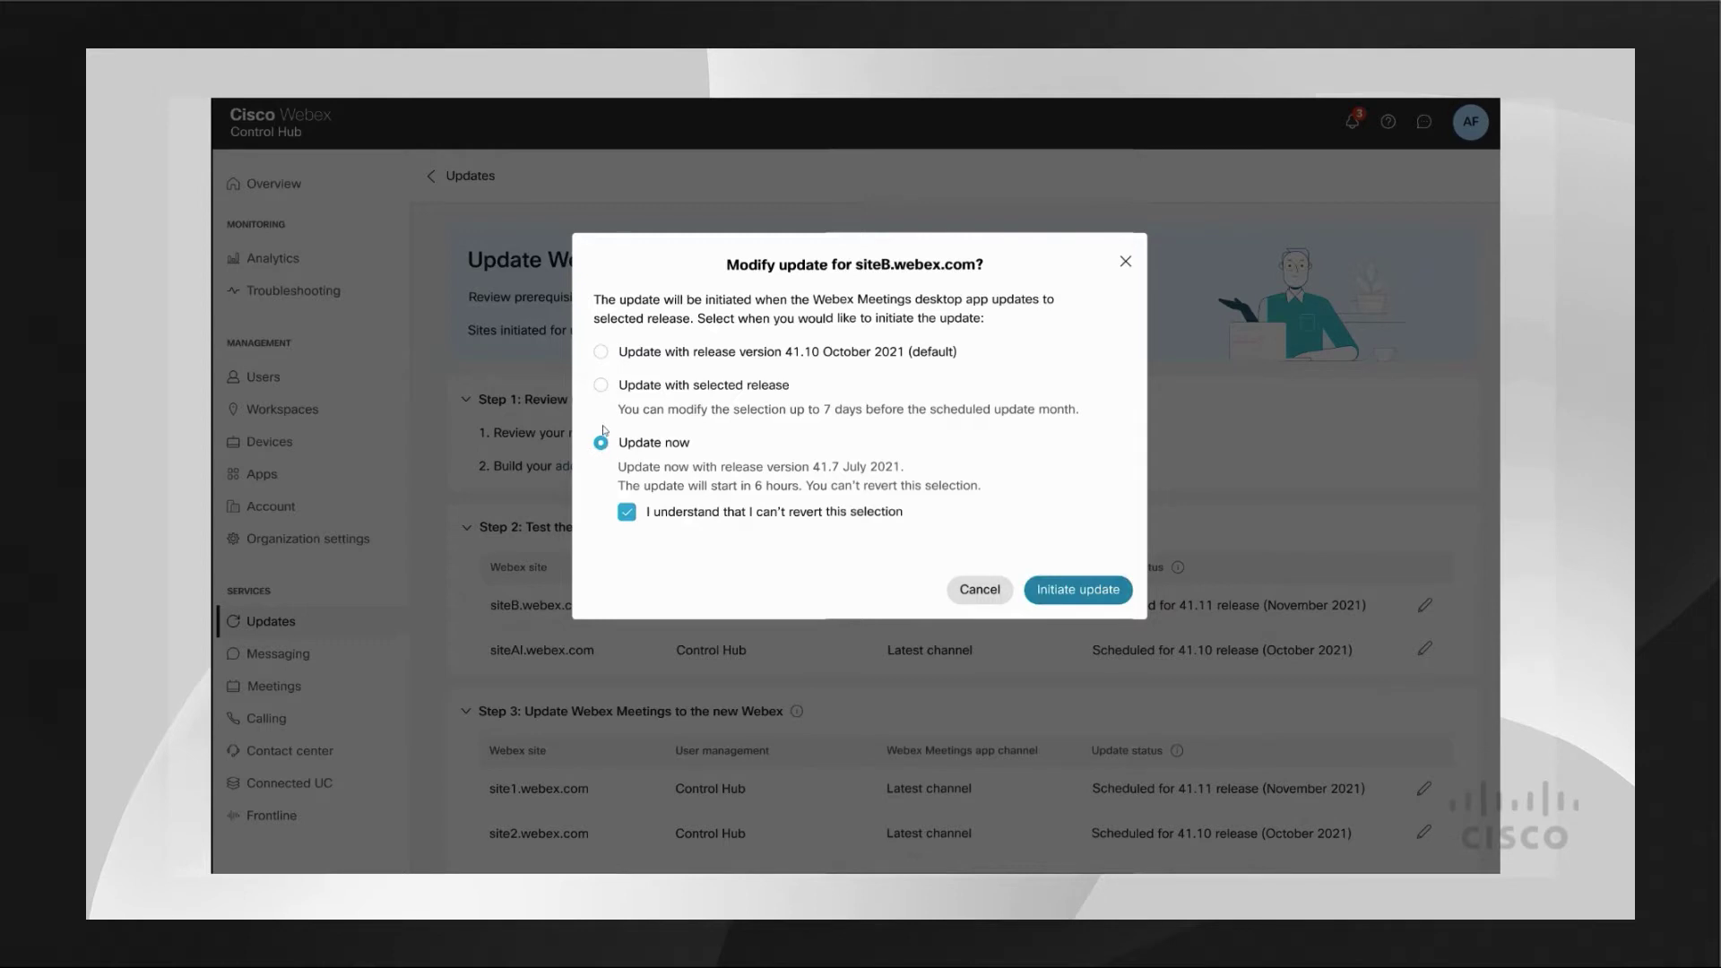
left_click(600, 385)
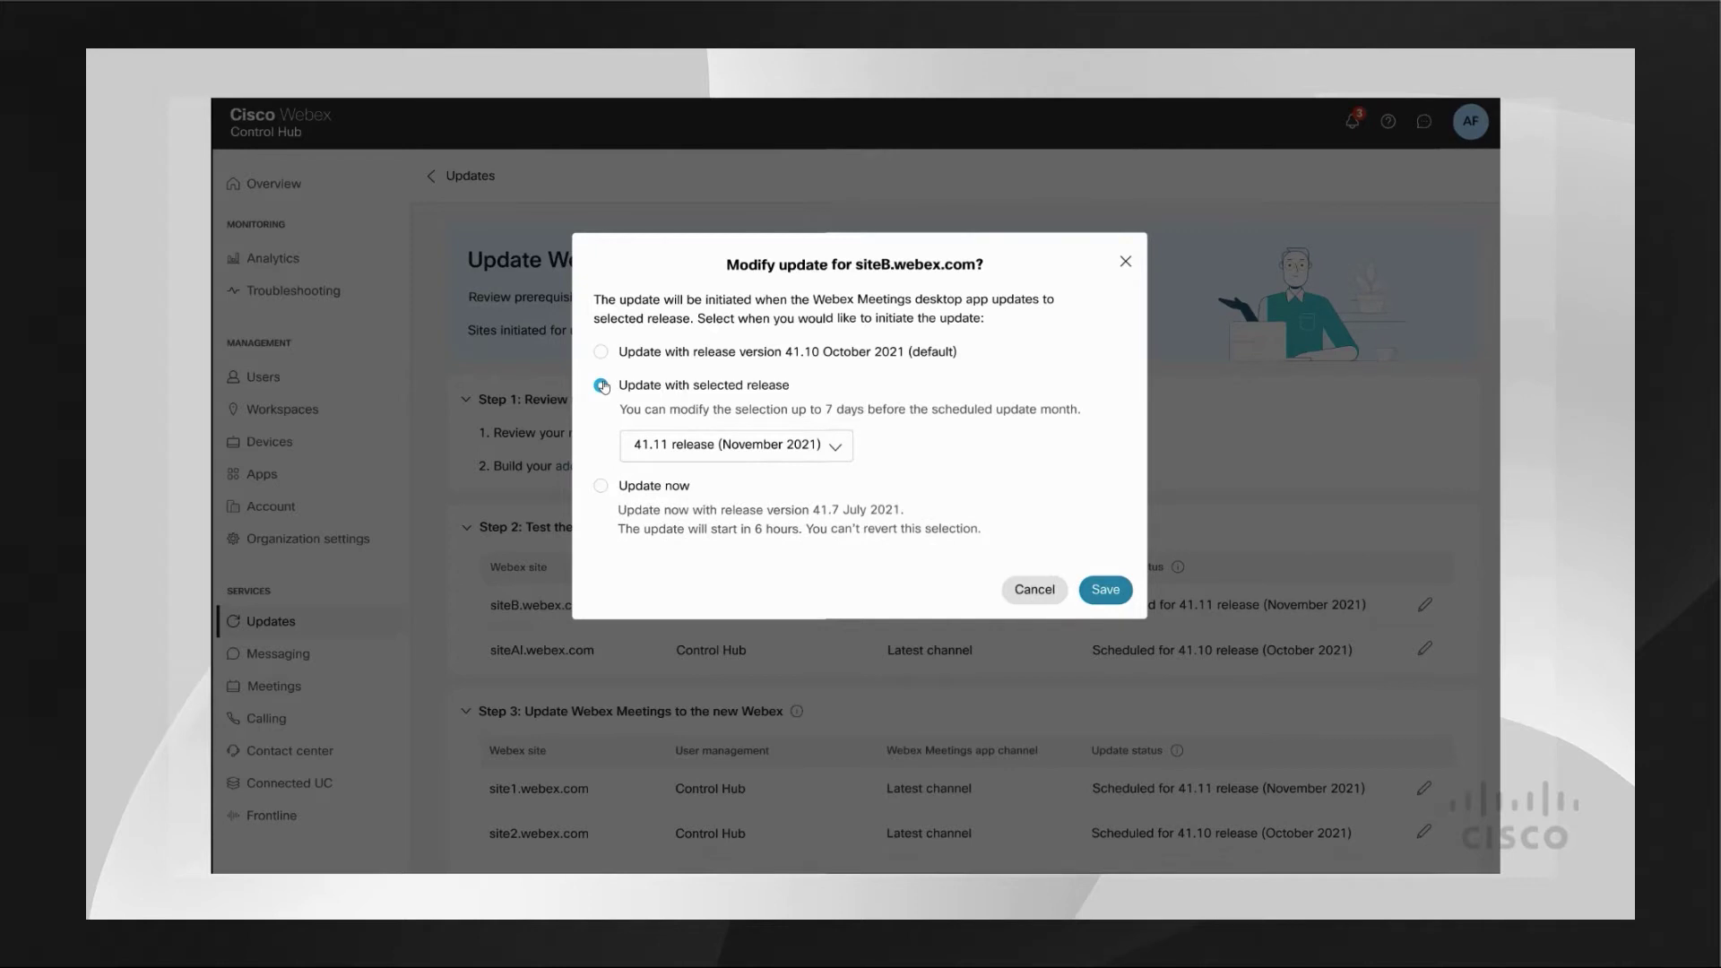
left_click(838, 448)
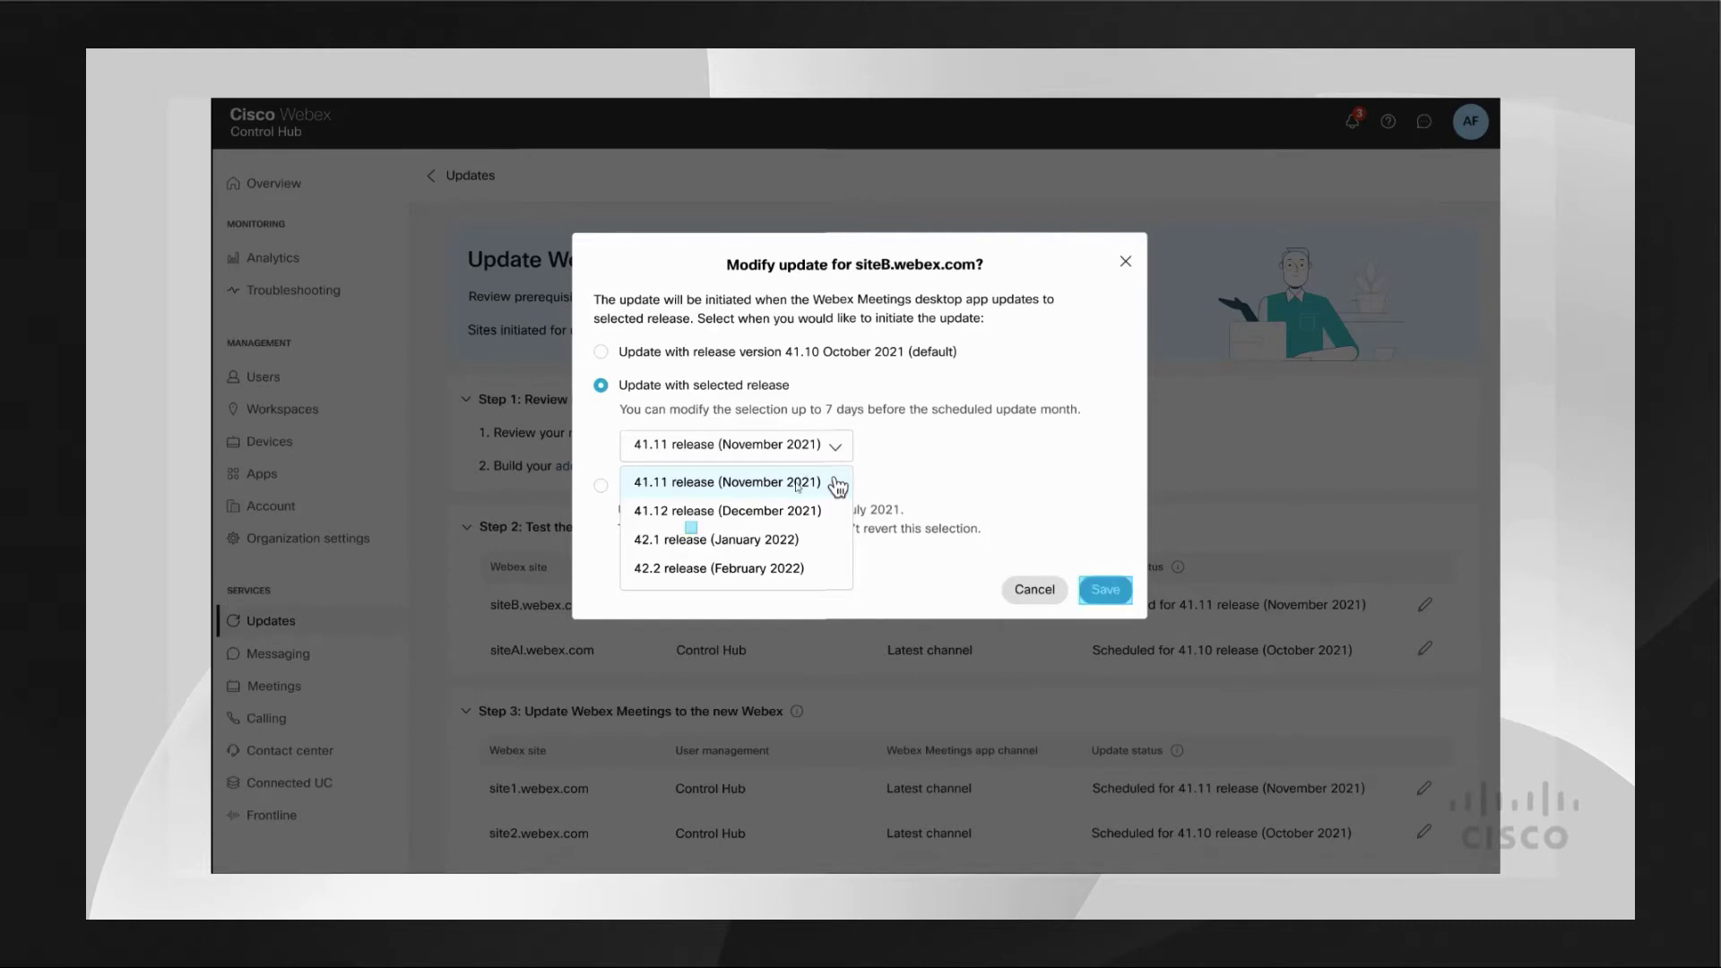
left_click(1111, 590)
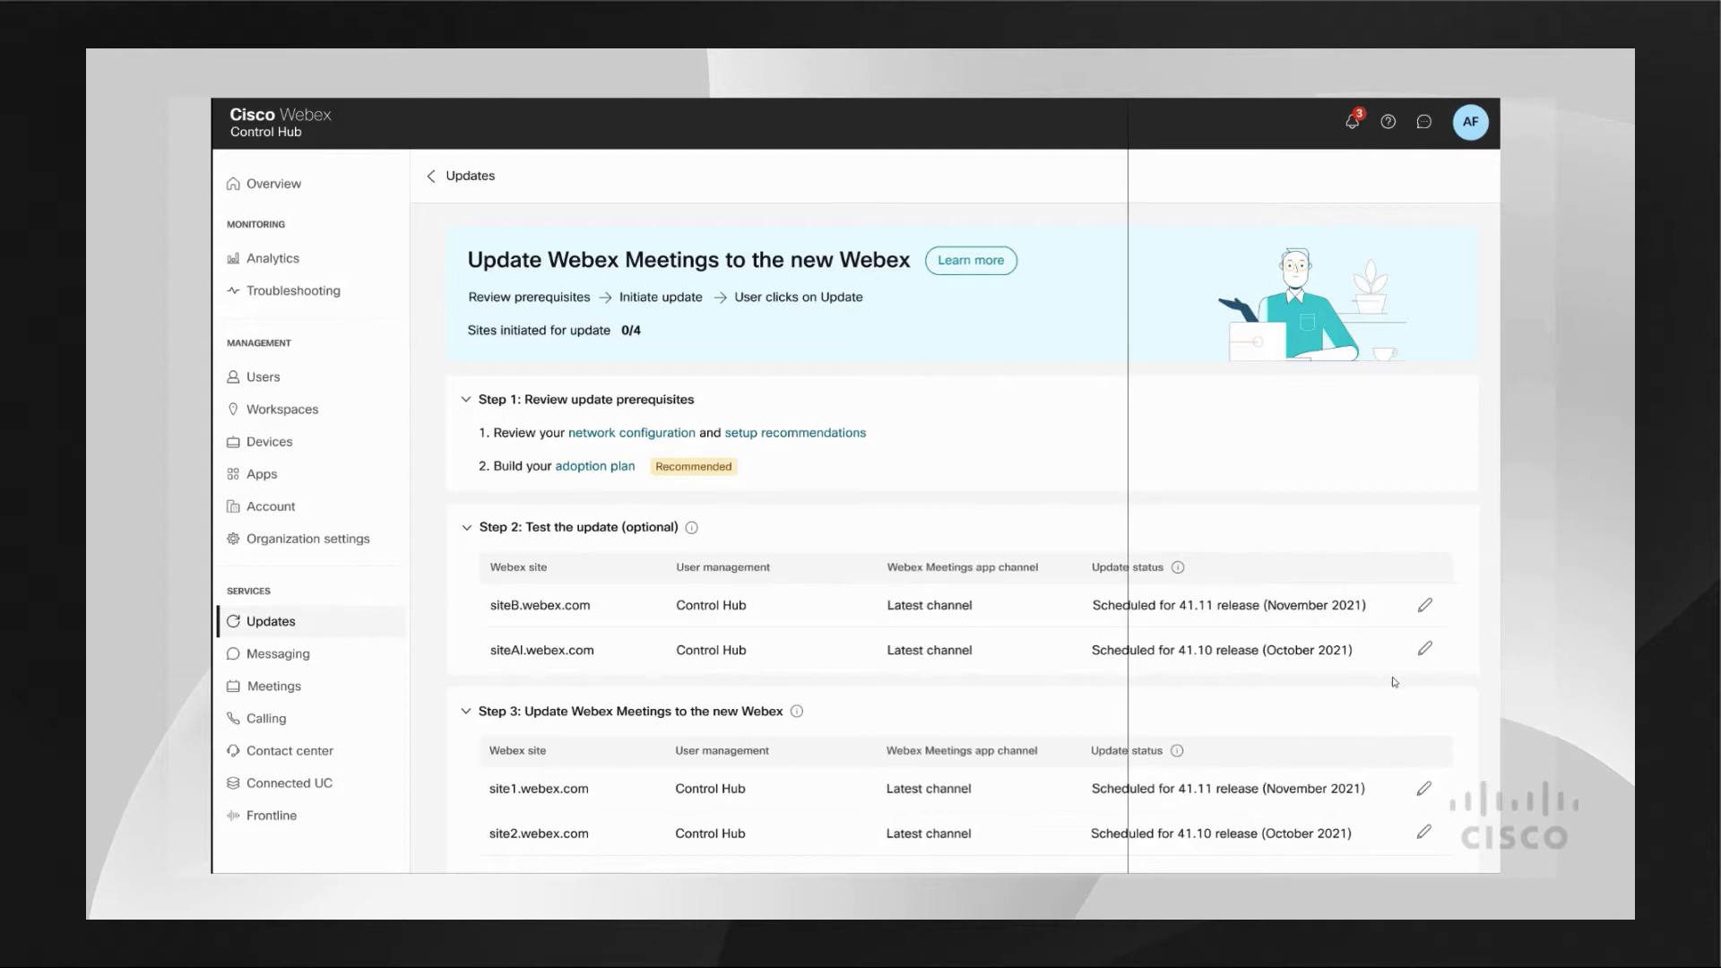
Open the update schedule of site1.webex.com and choose to update with a selected release.
left_click(1424, 788)
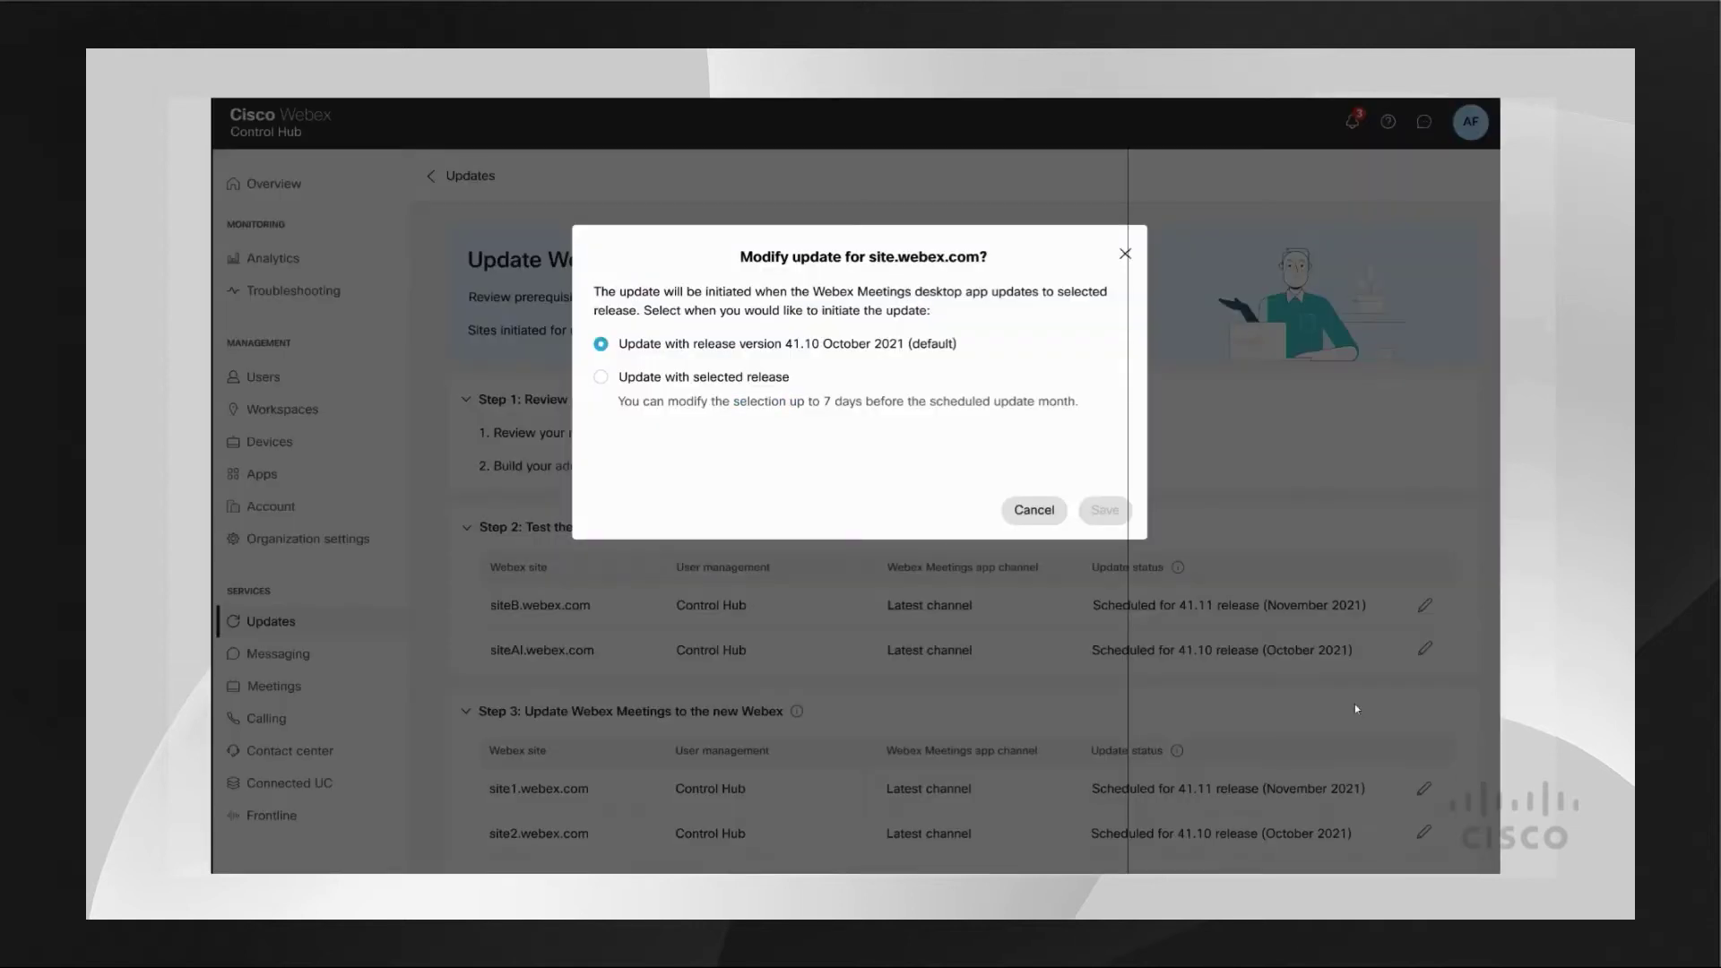
left_click(601, 377)
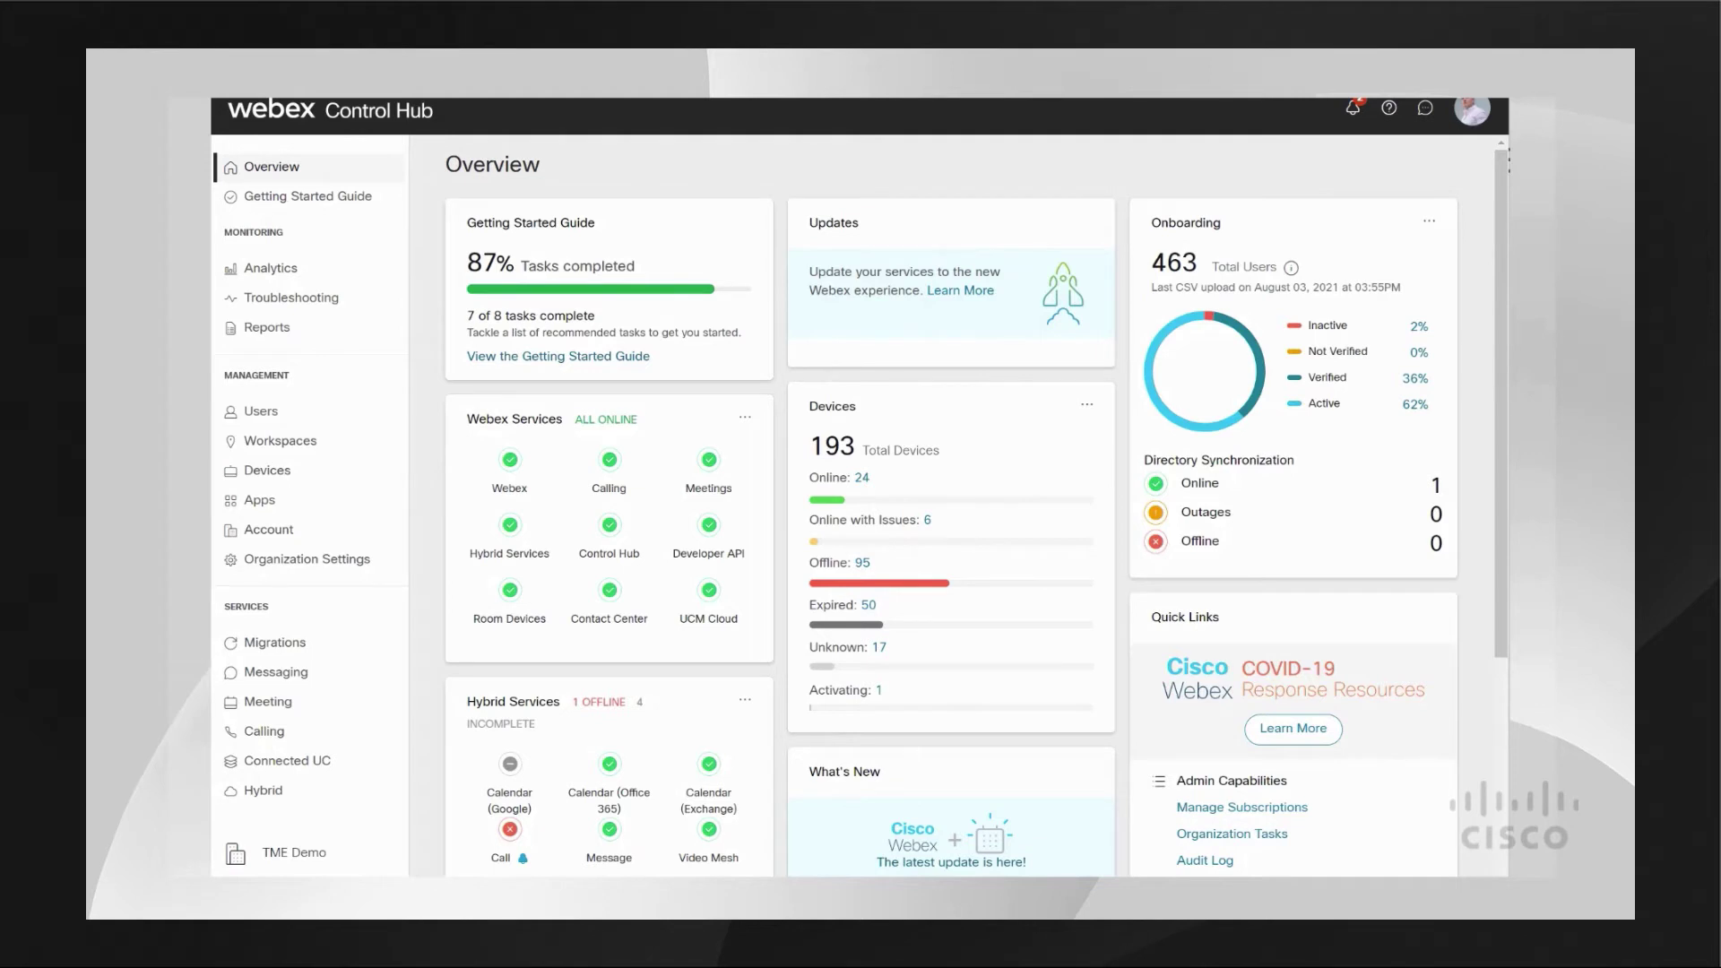
Open the Getting Started Guide and review its foundational, advanced and adoption setup tasks.
left_click(617, 358)
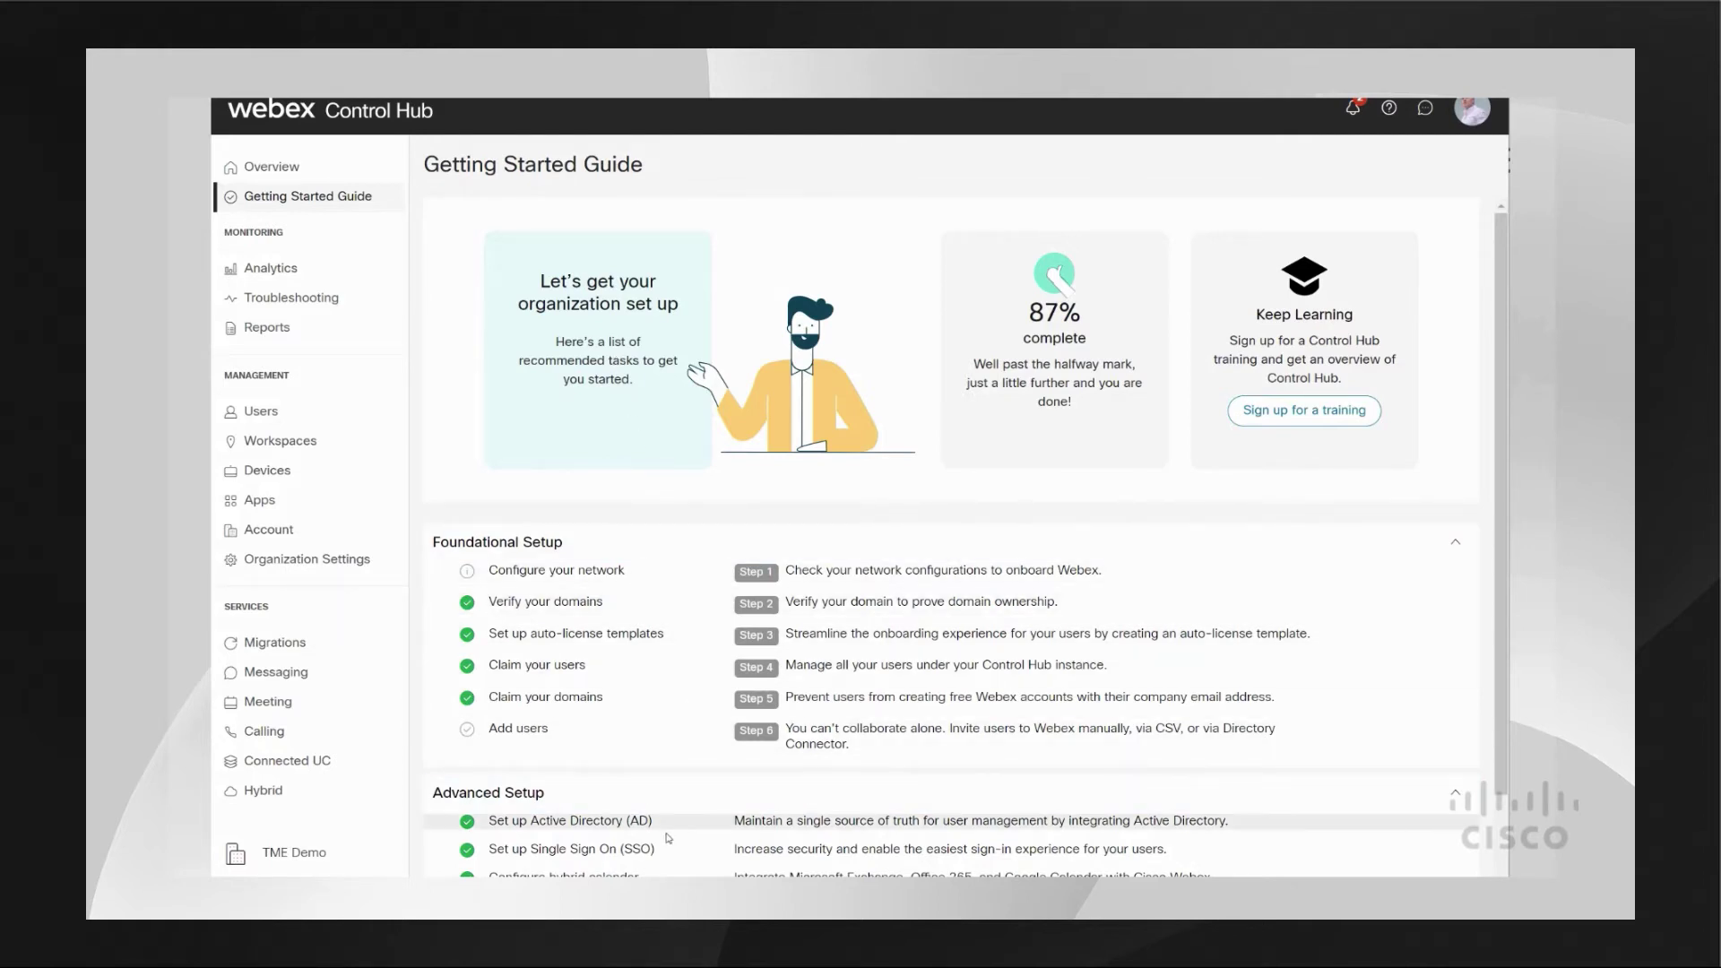
scroll(667, 833, "down", 1)
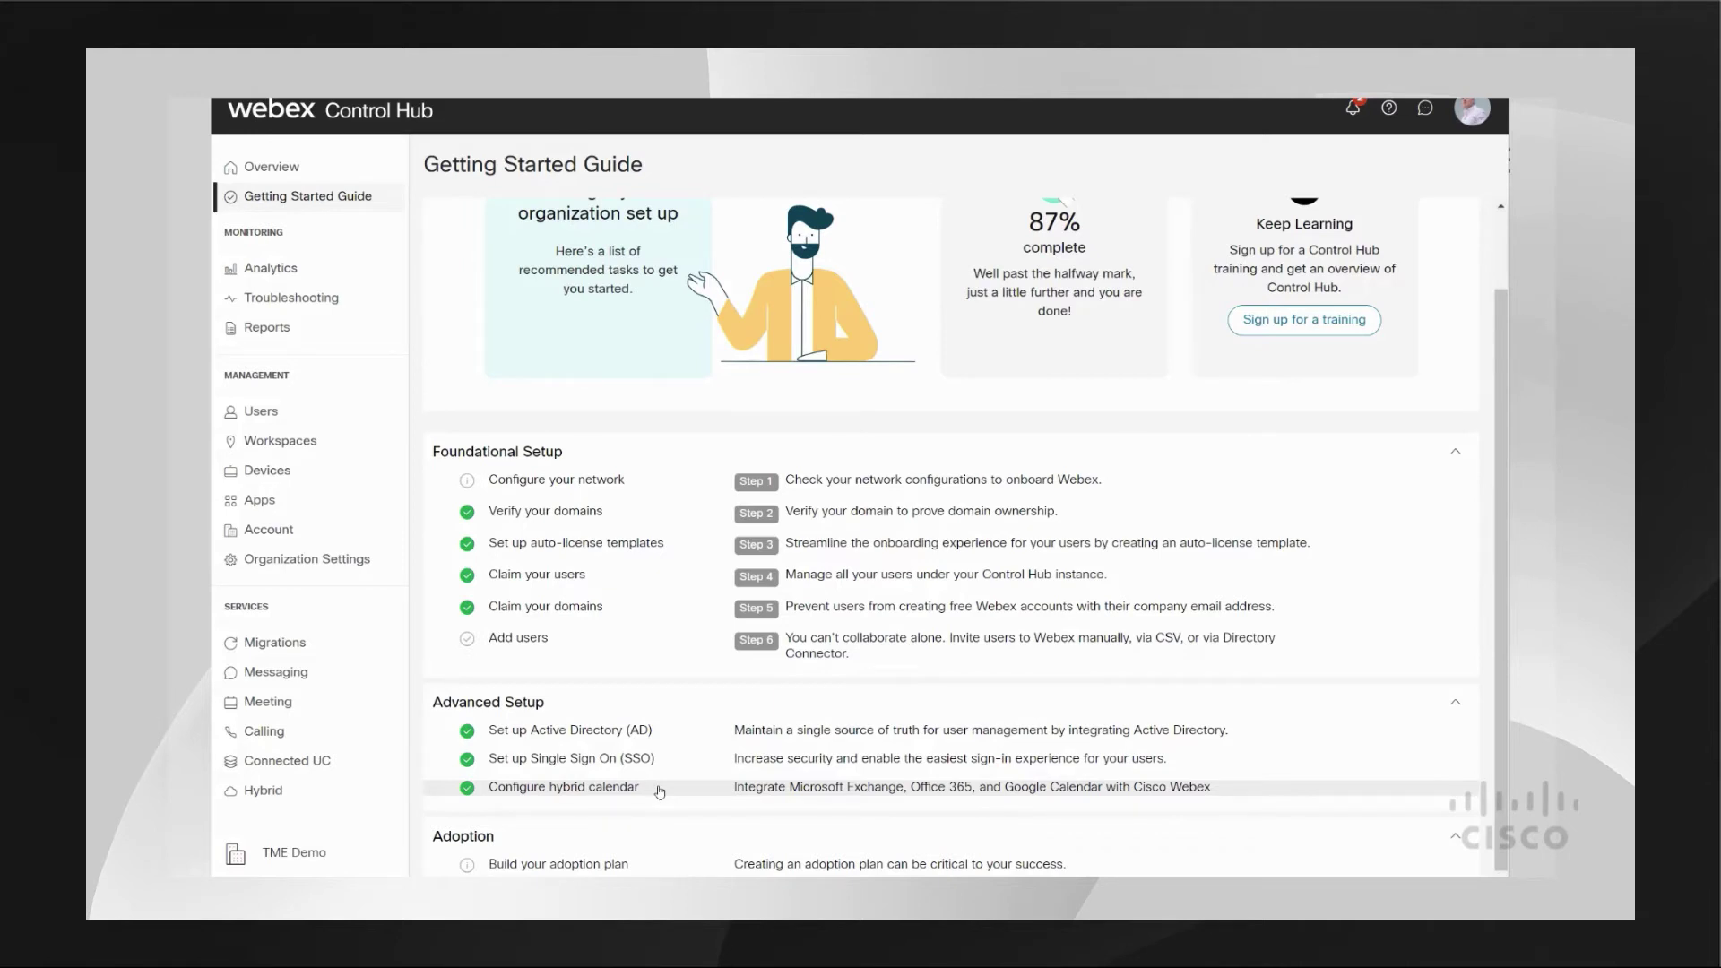
Open the organization-based license assignment setup for new users.
left_click(261, 411)
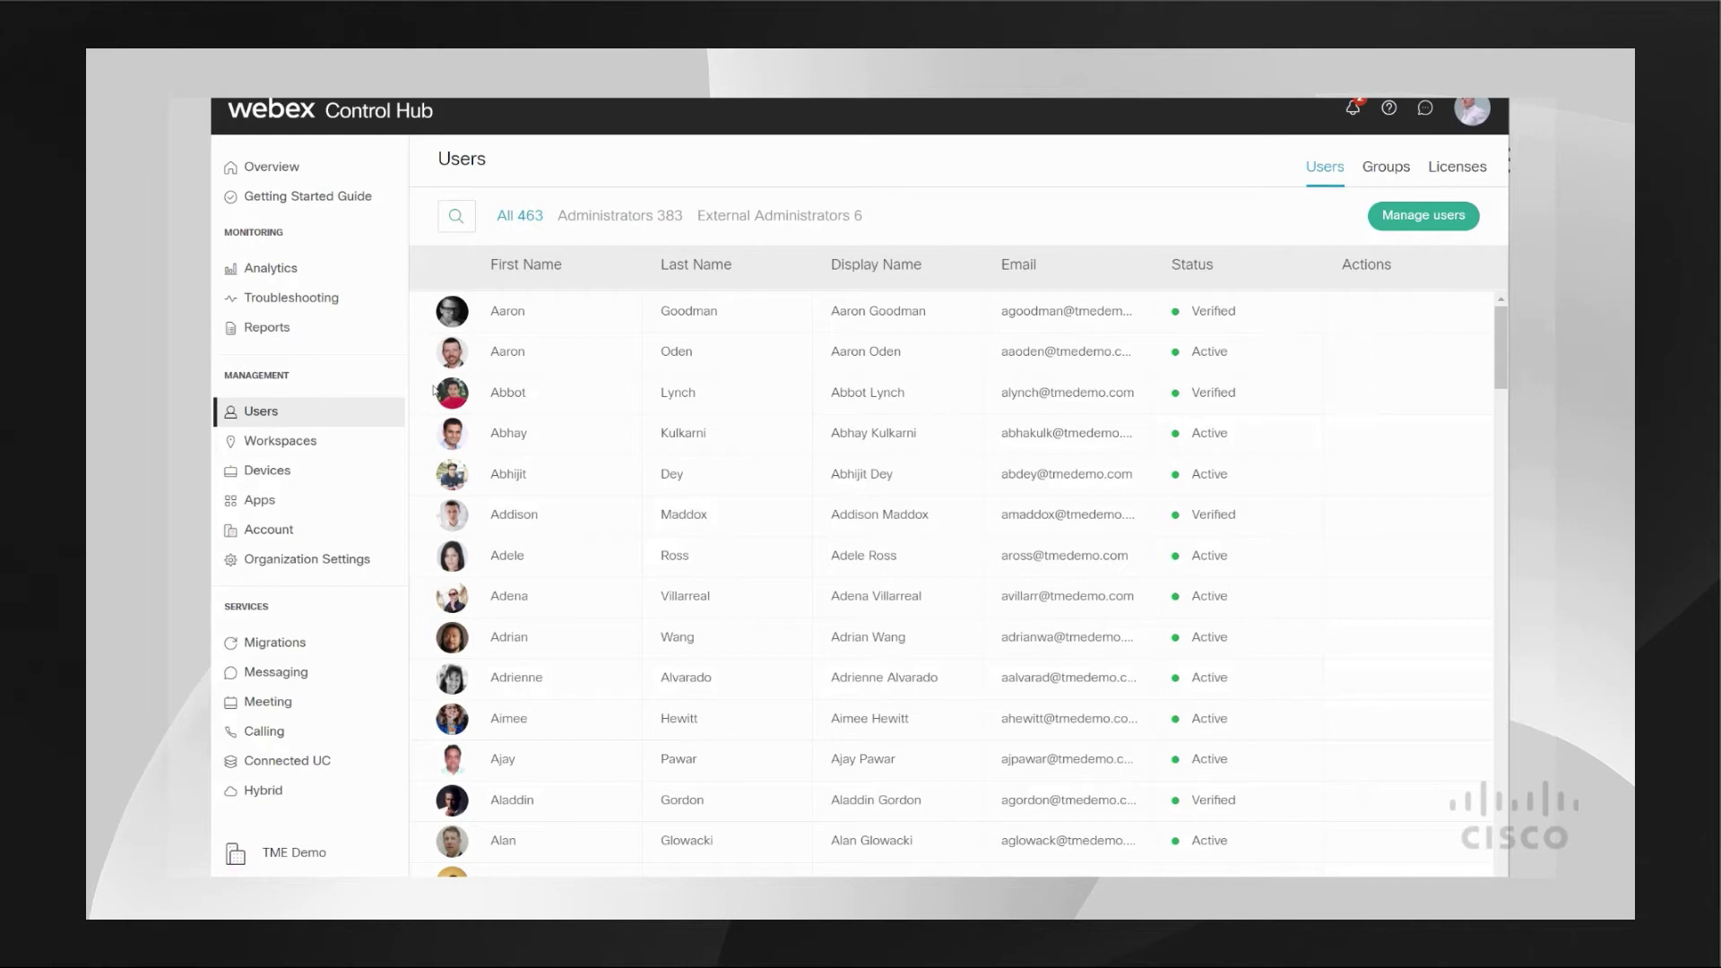
left_click(1435, 167)
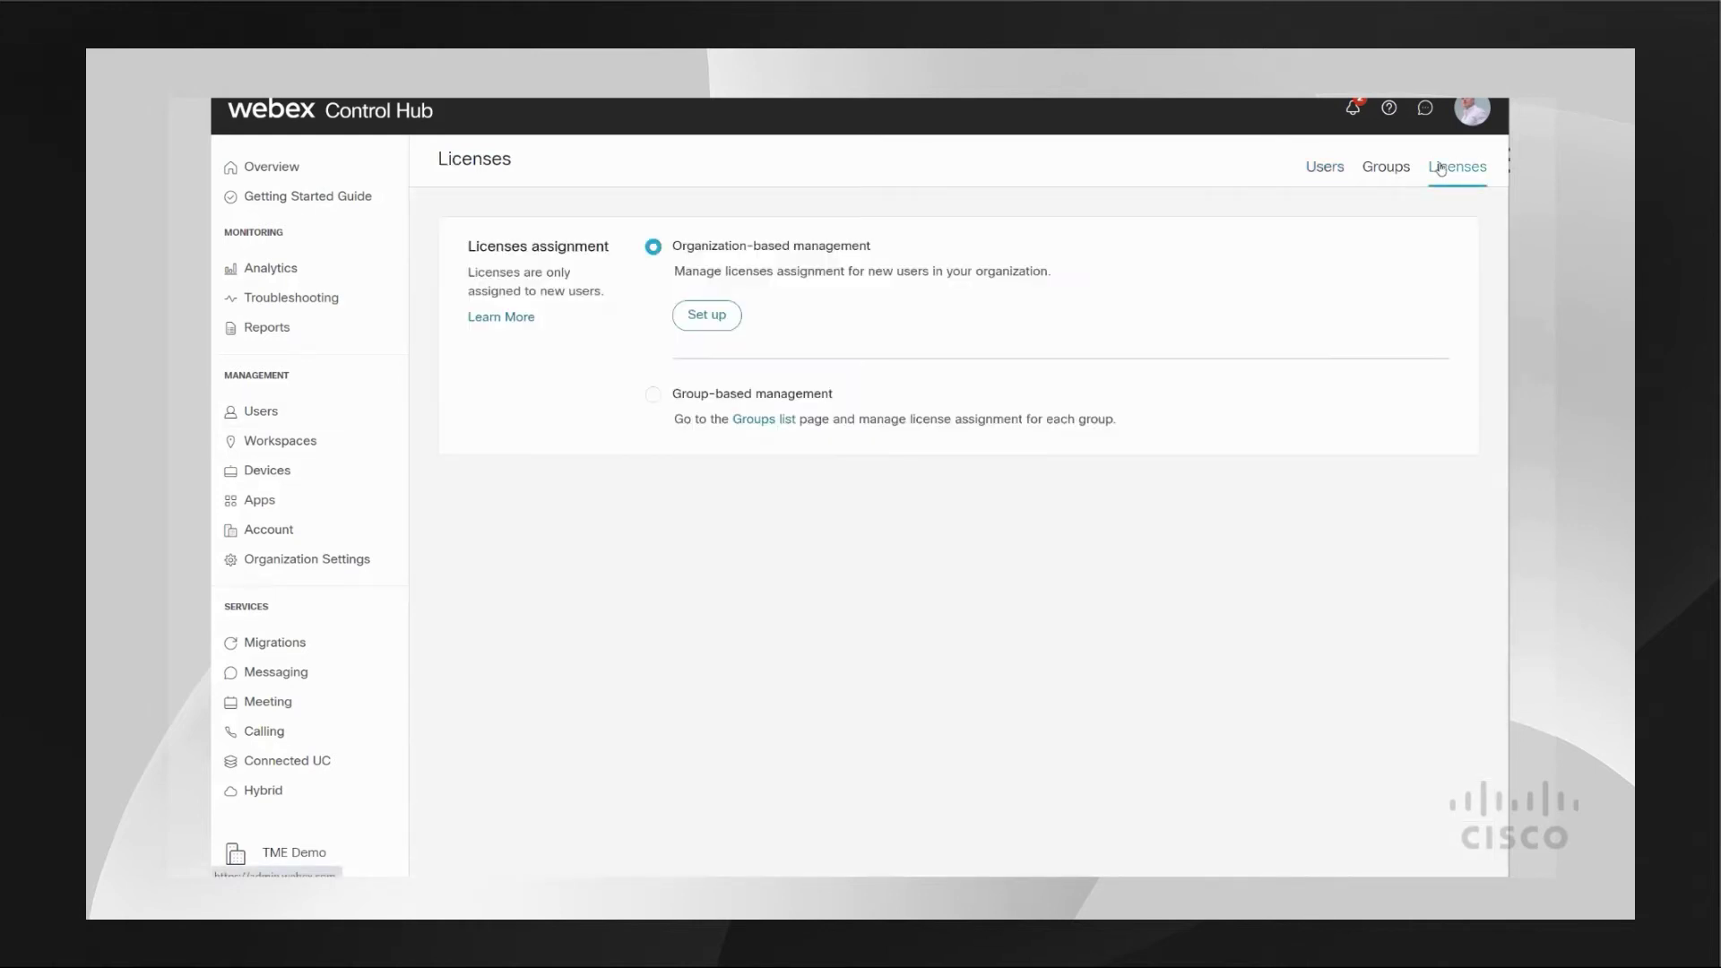
left_click(715, 318)
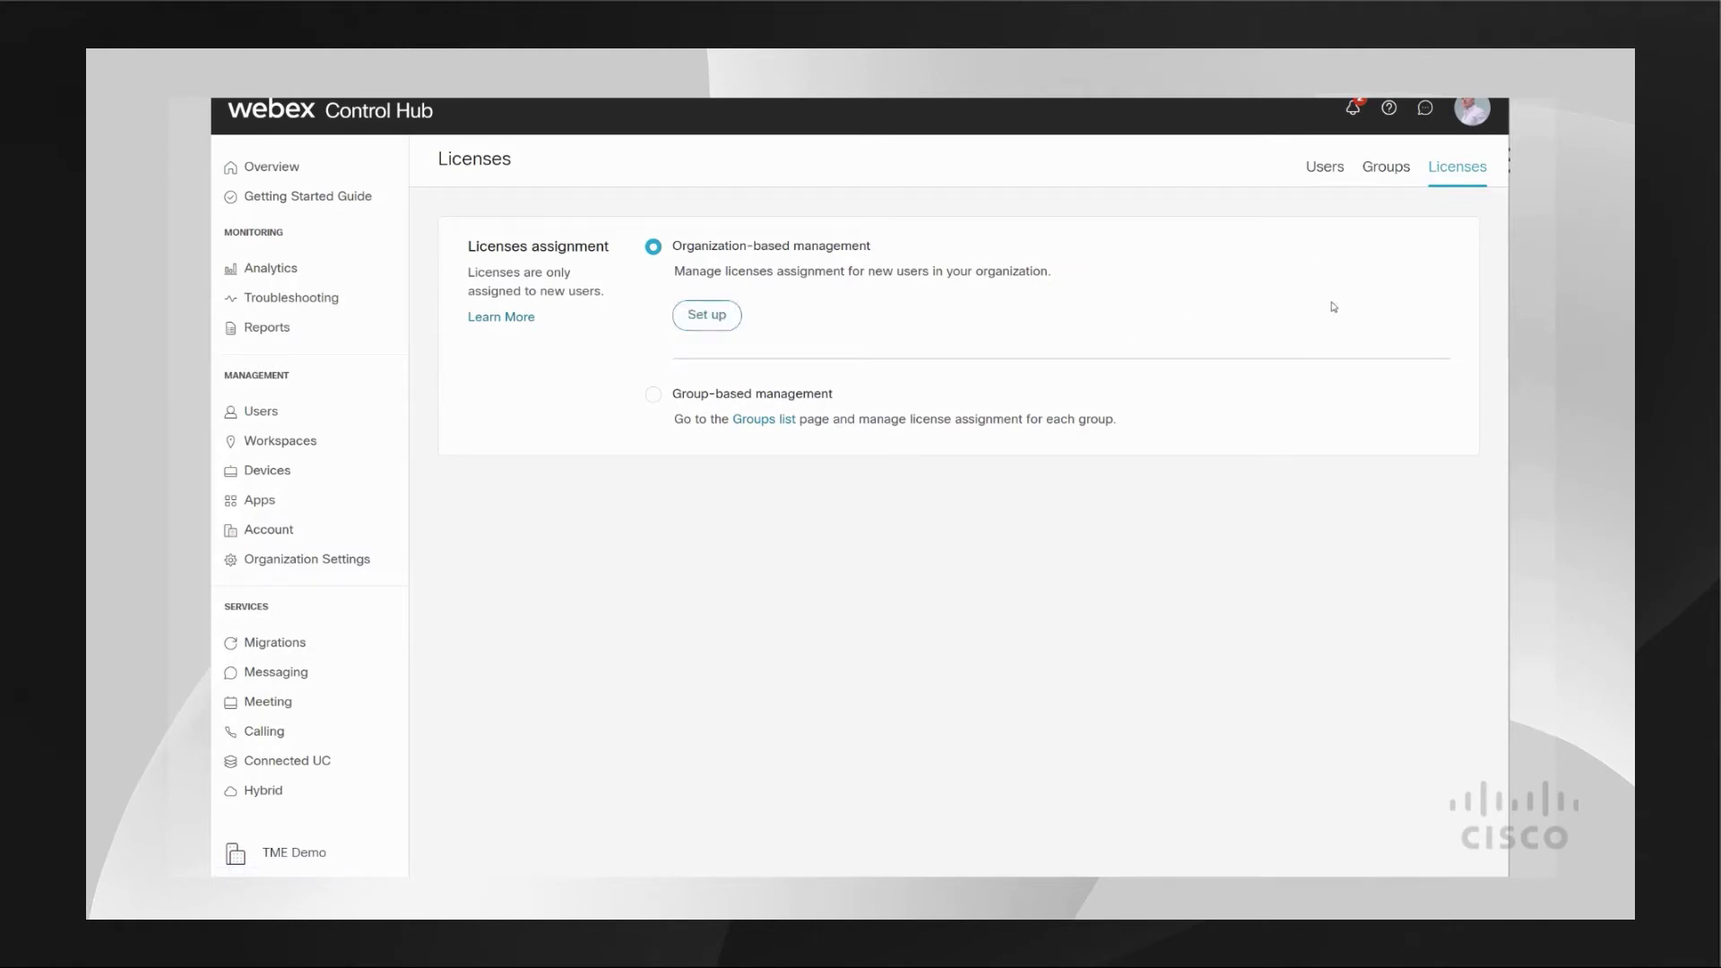
left_click(708, 317)
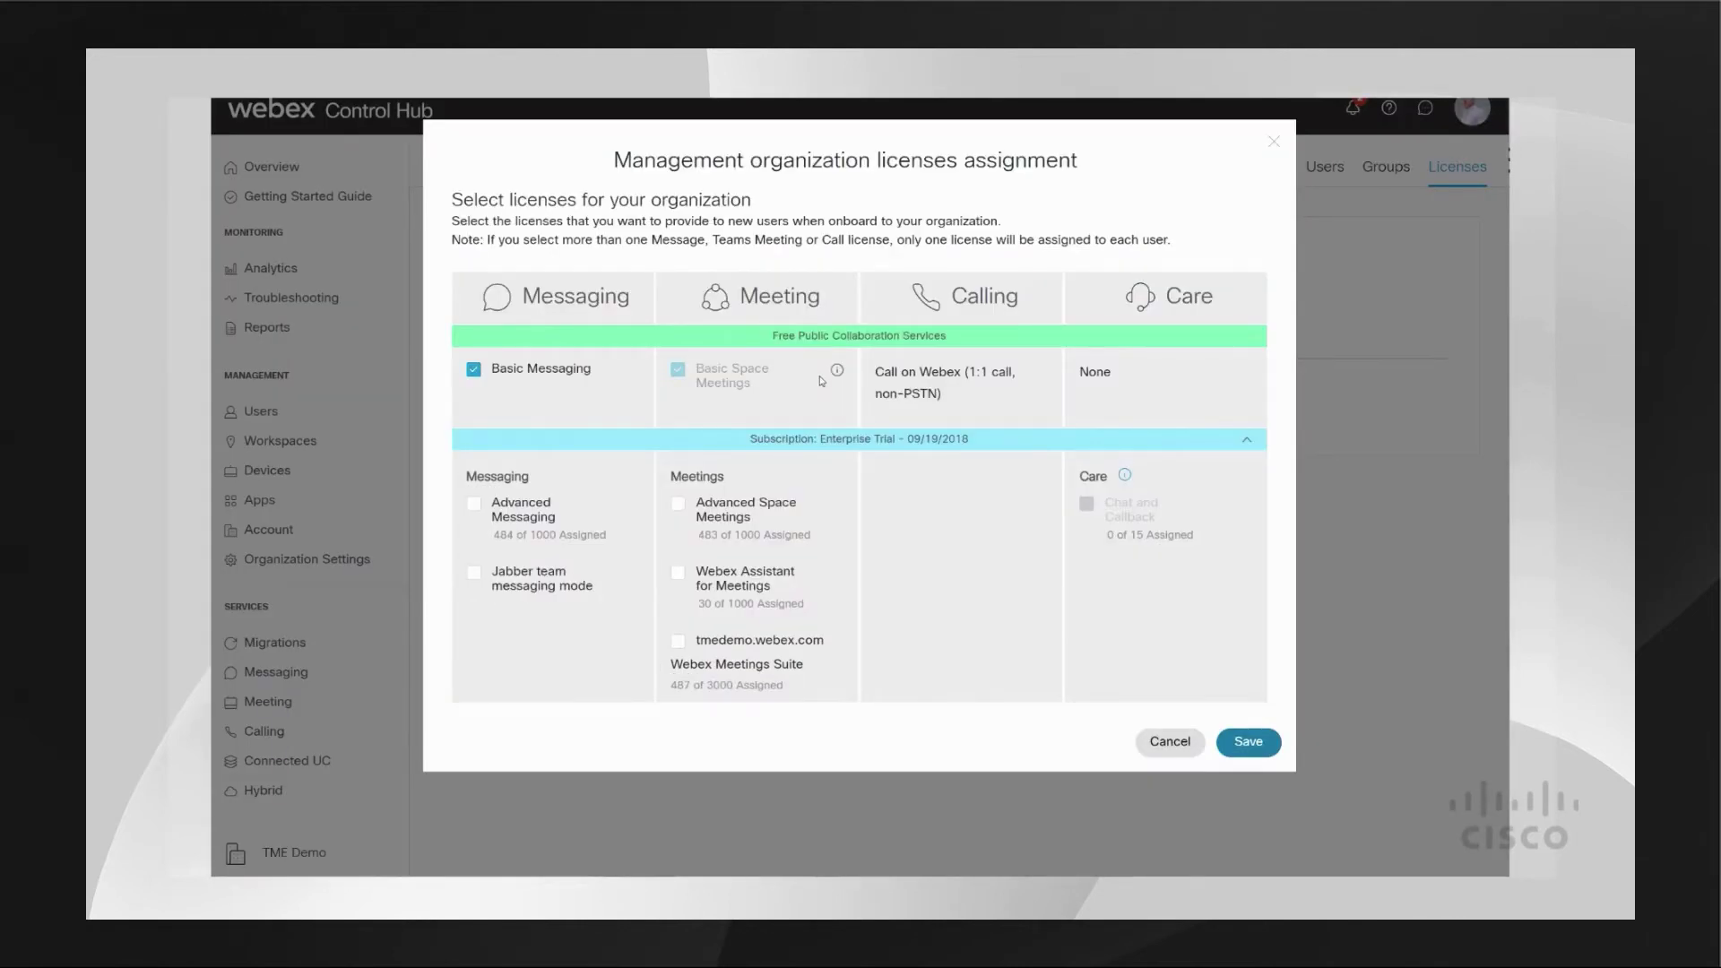
Clear the Basic Messaging license for new users and close the license assignment setup without saving.
mouse_move(830, 392)
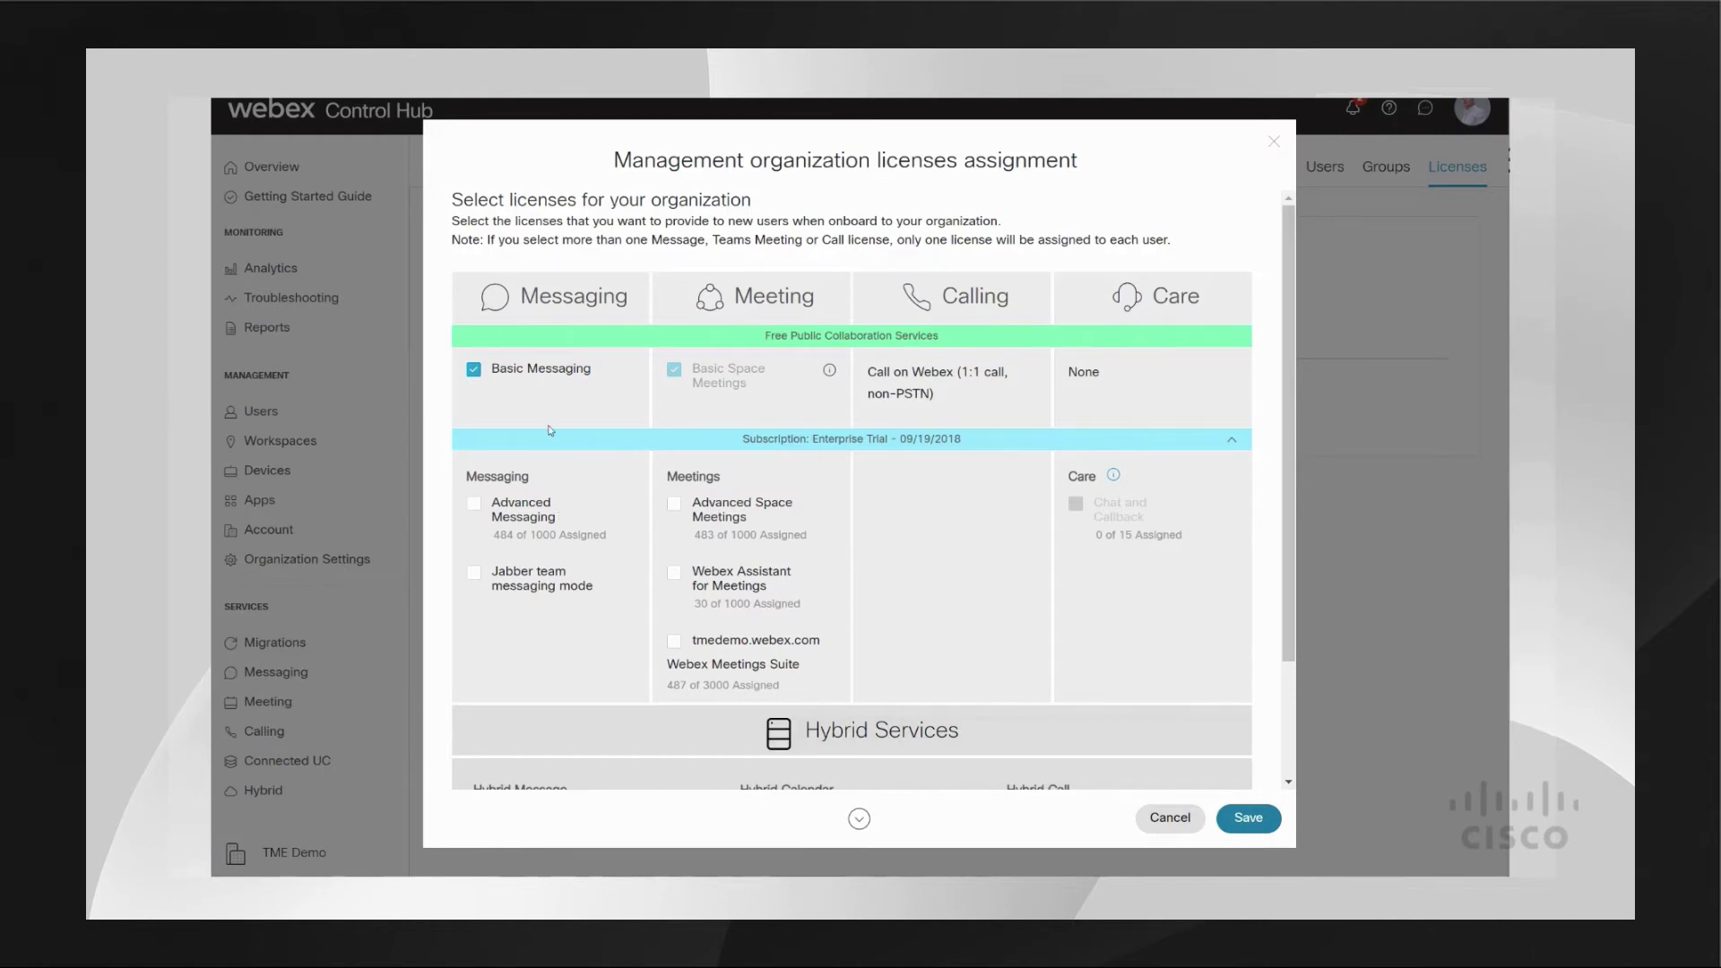
left_click(475, 371)
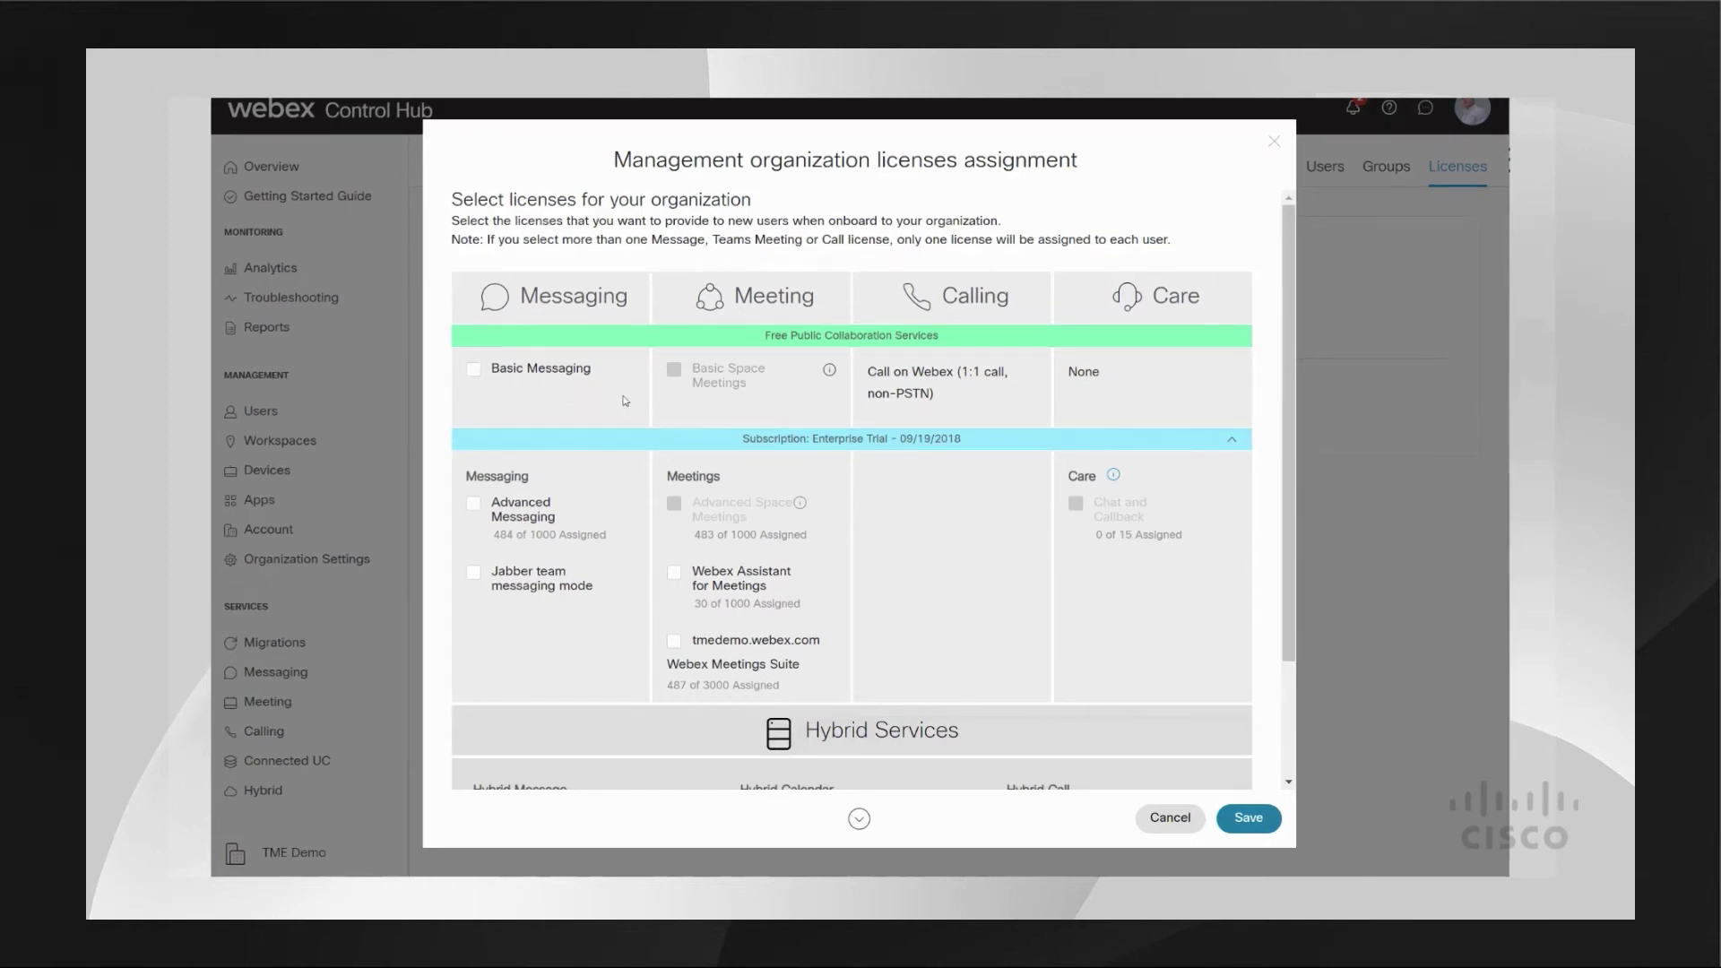
left_click(1274, 143)
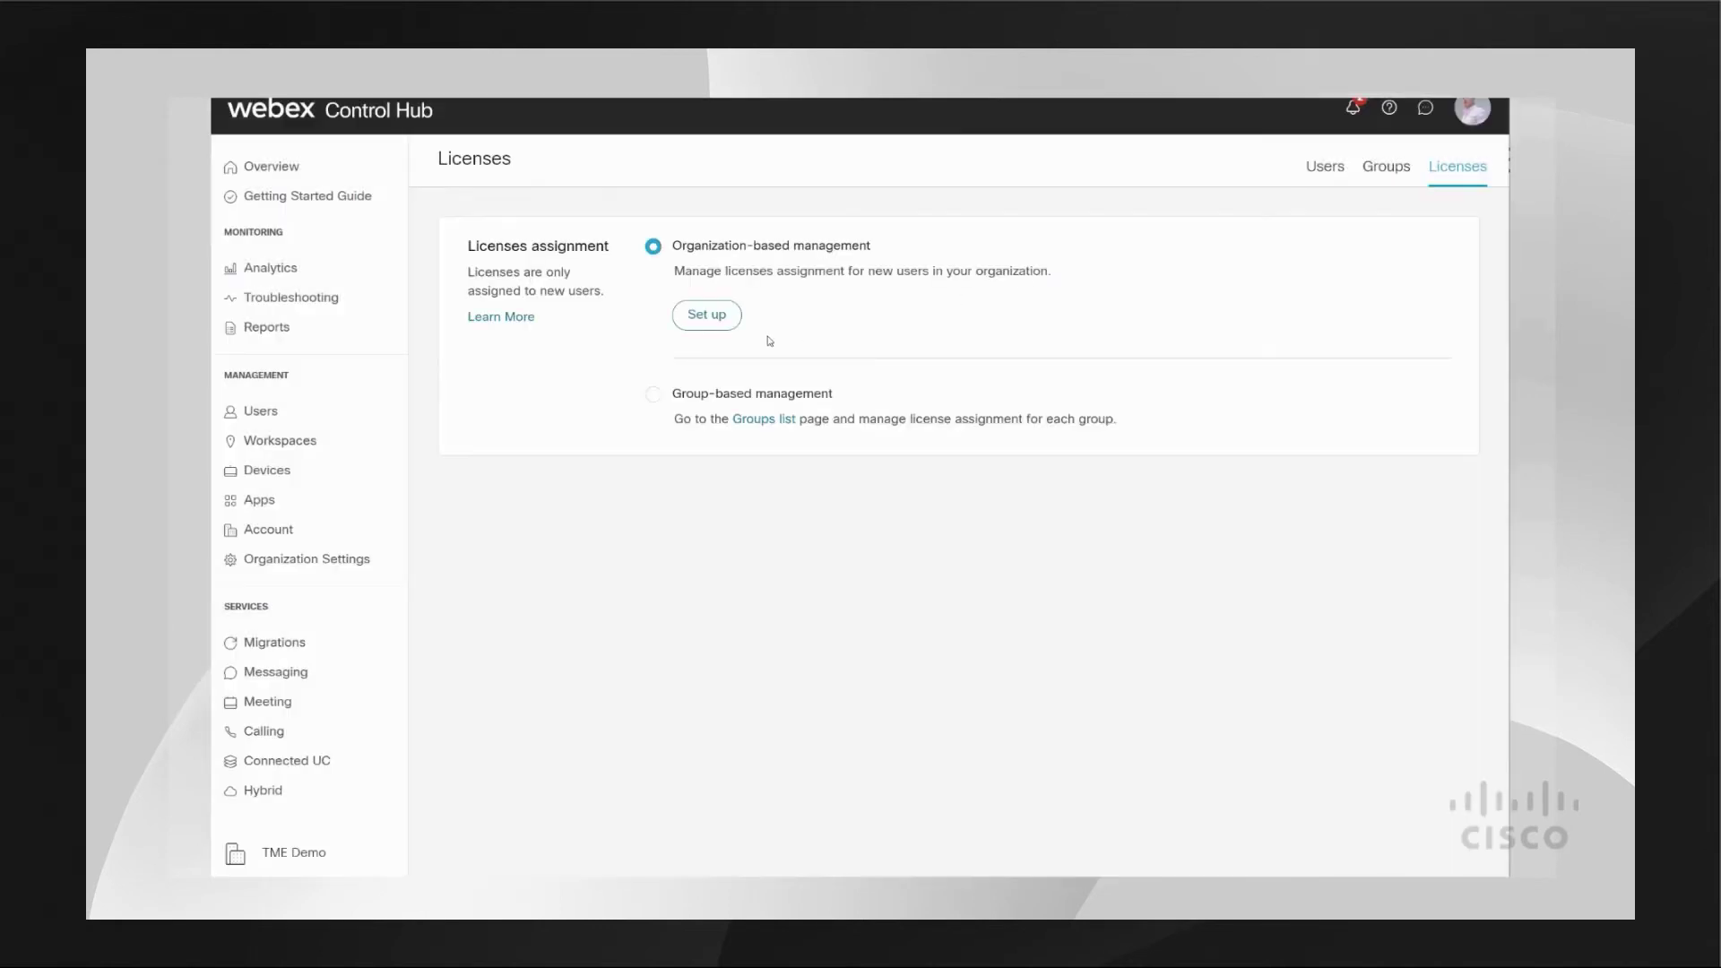
Open the organization settings and review the Domains section with its claimed, verified and pending domains.
left_click(322, 560)
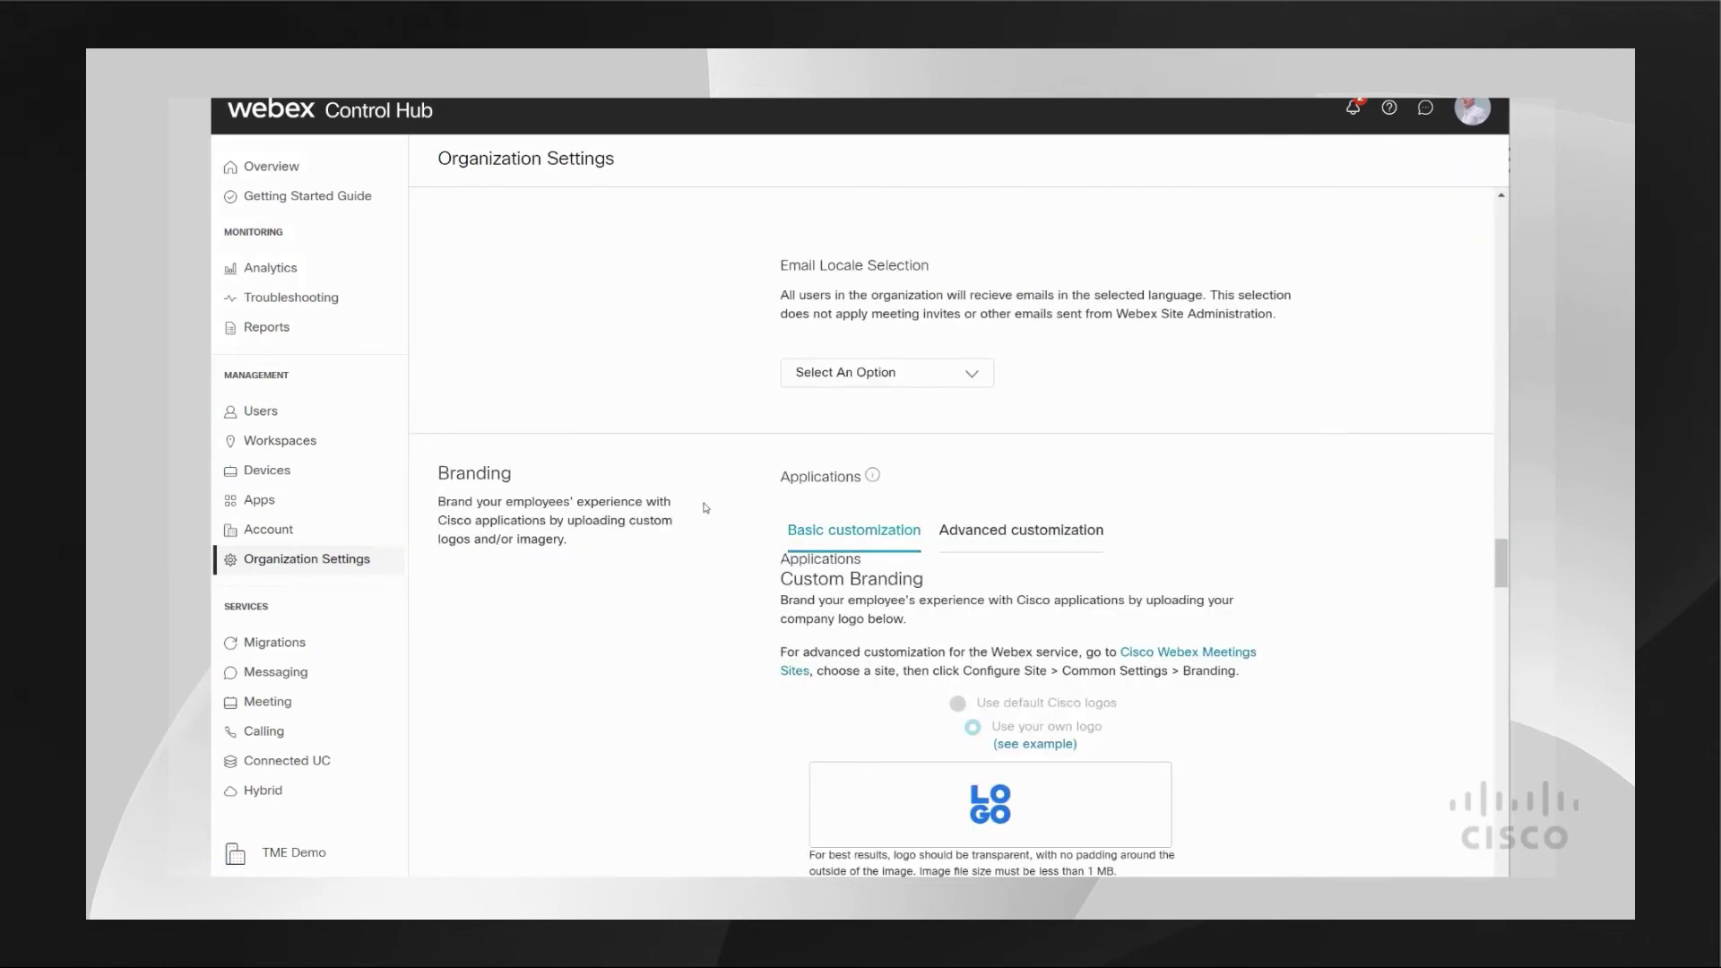
scroll(706, 508, "up", 5)
scroll(705, 508, "up", 10)
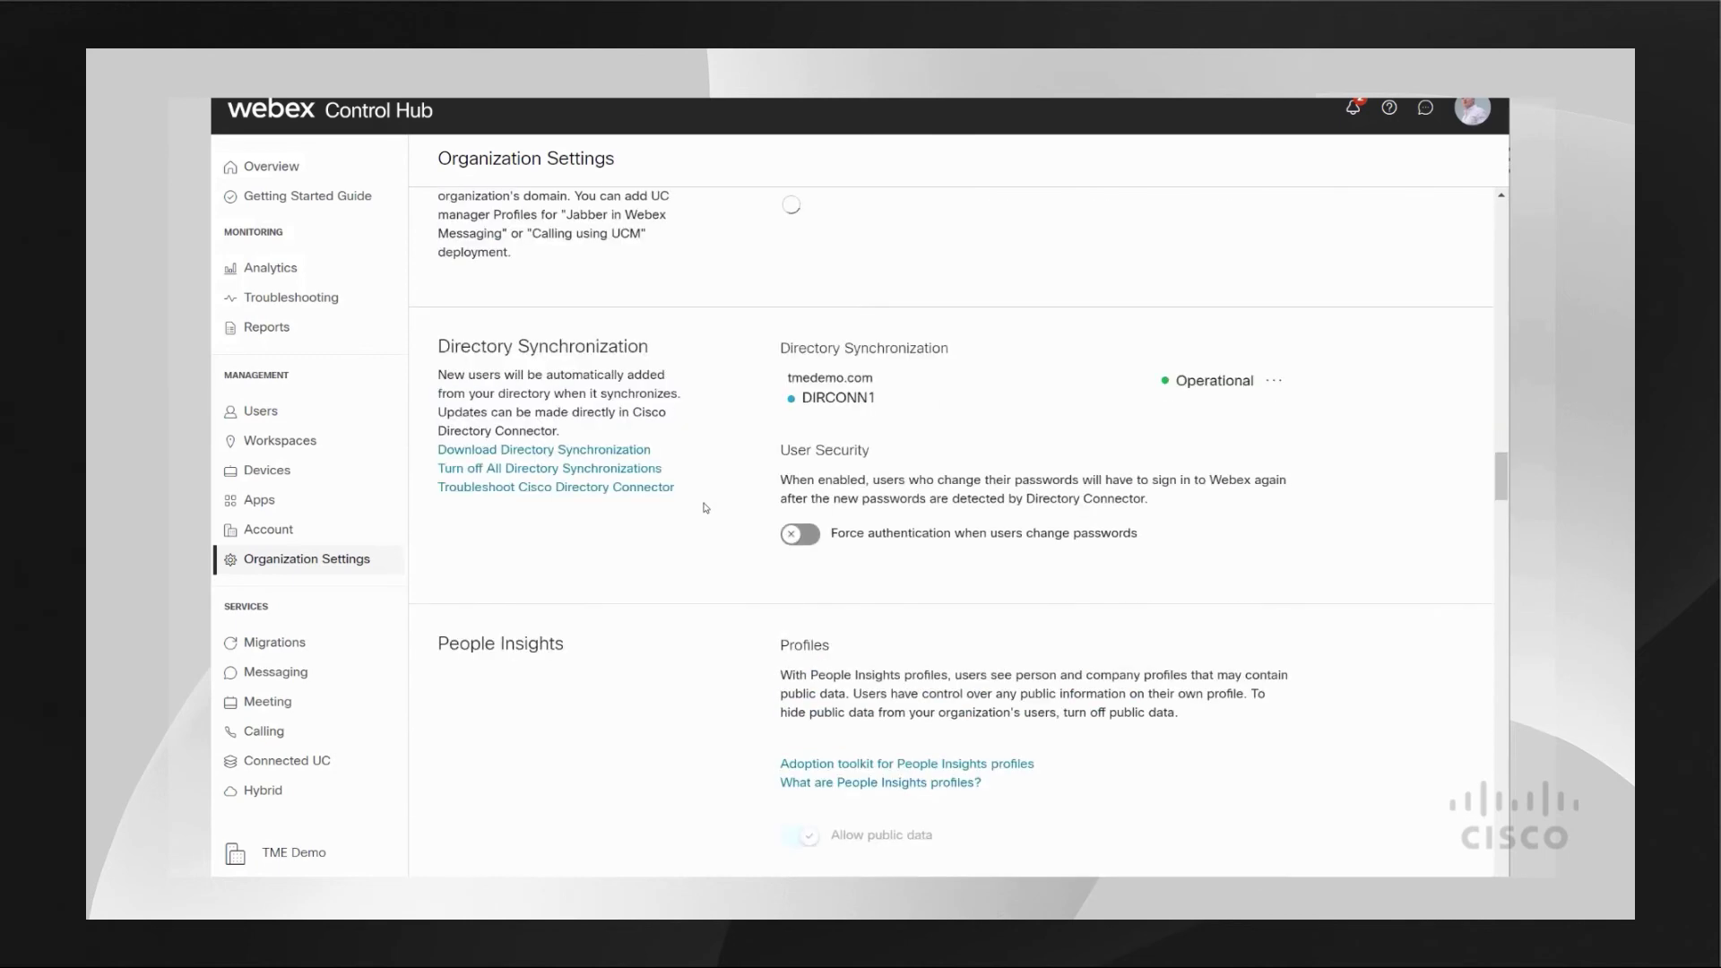
scroll(705, 508, "up", 10)
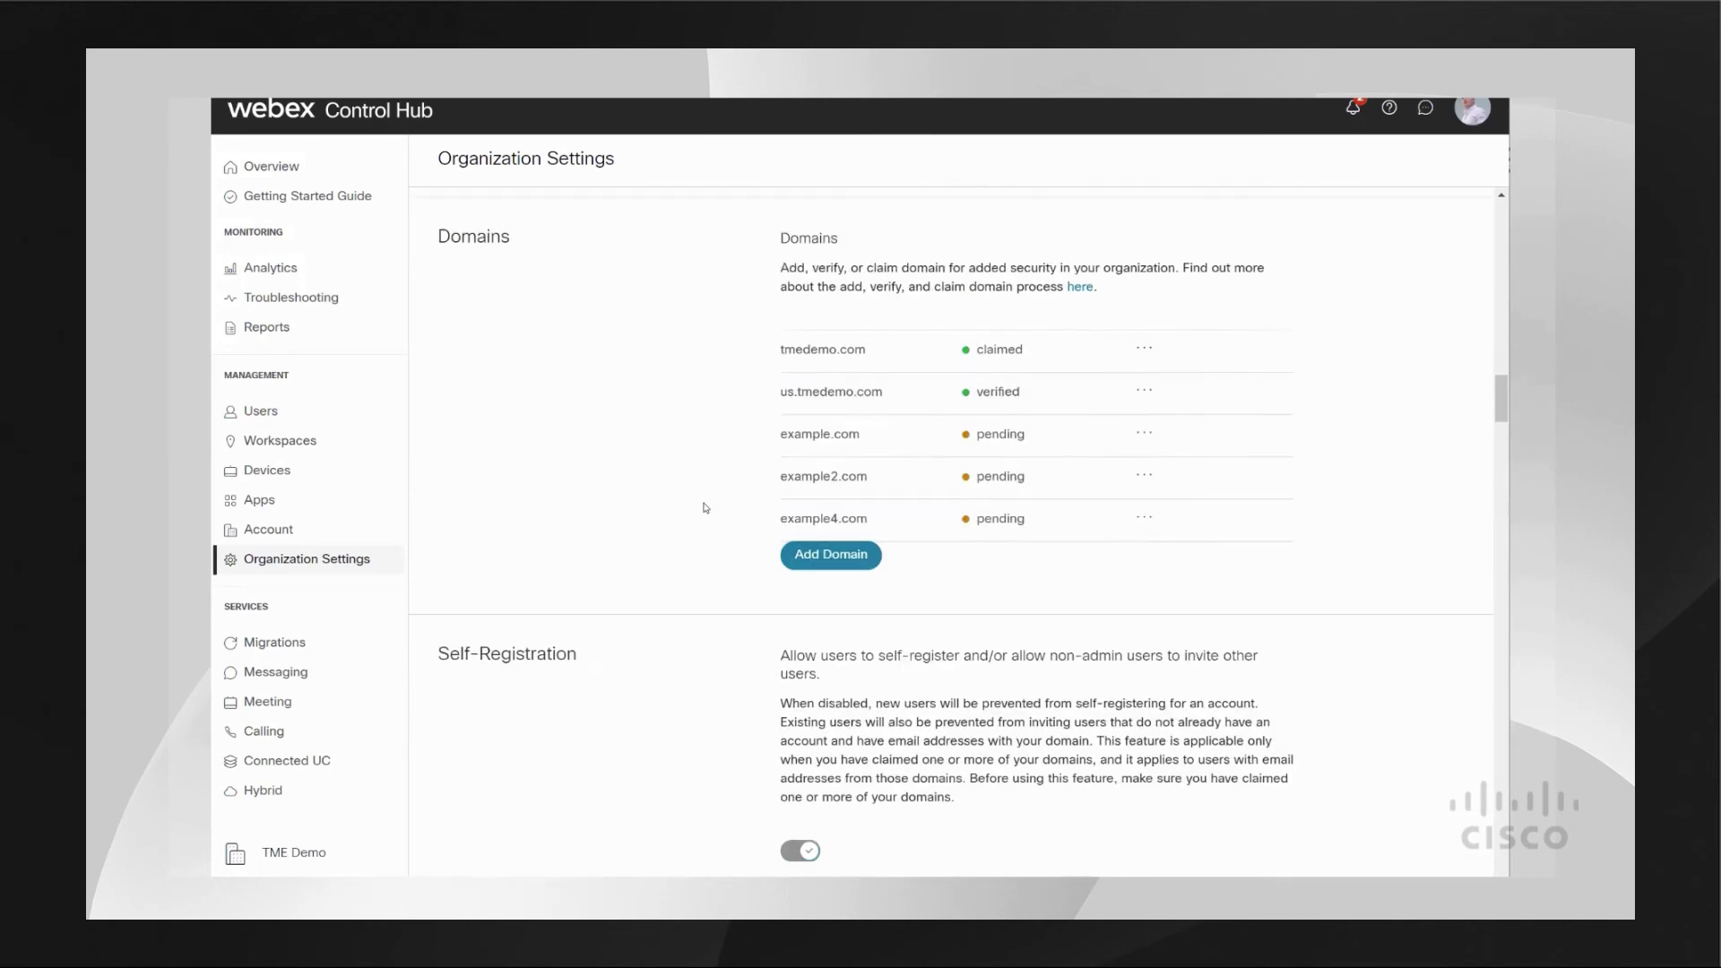
scroll(706, 508, "down", 2)
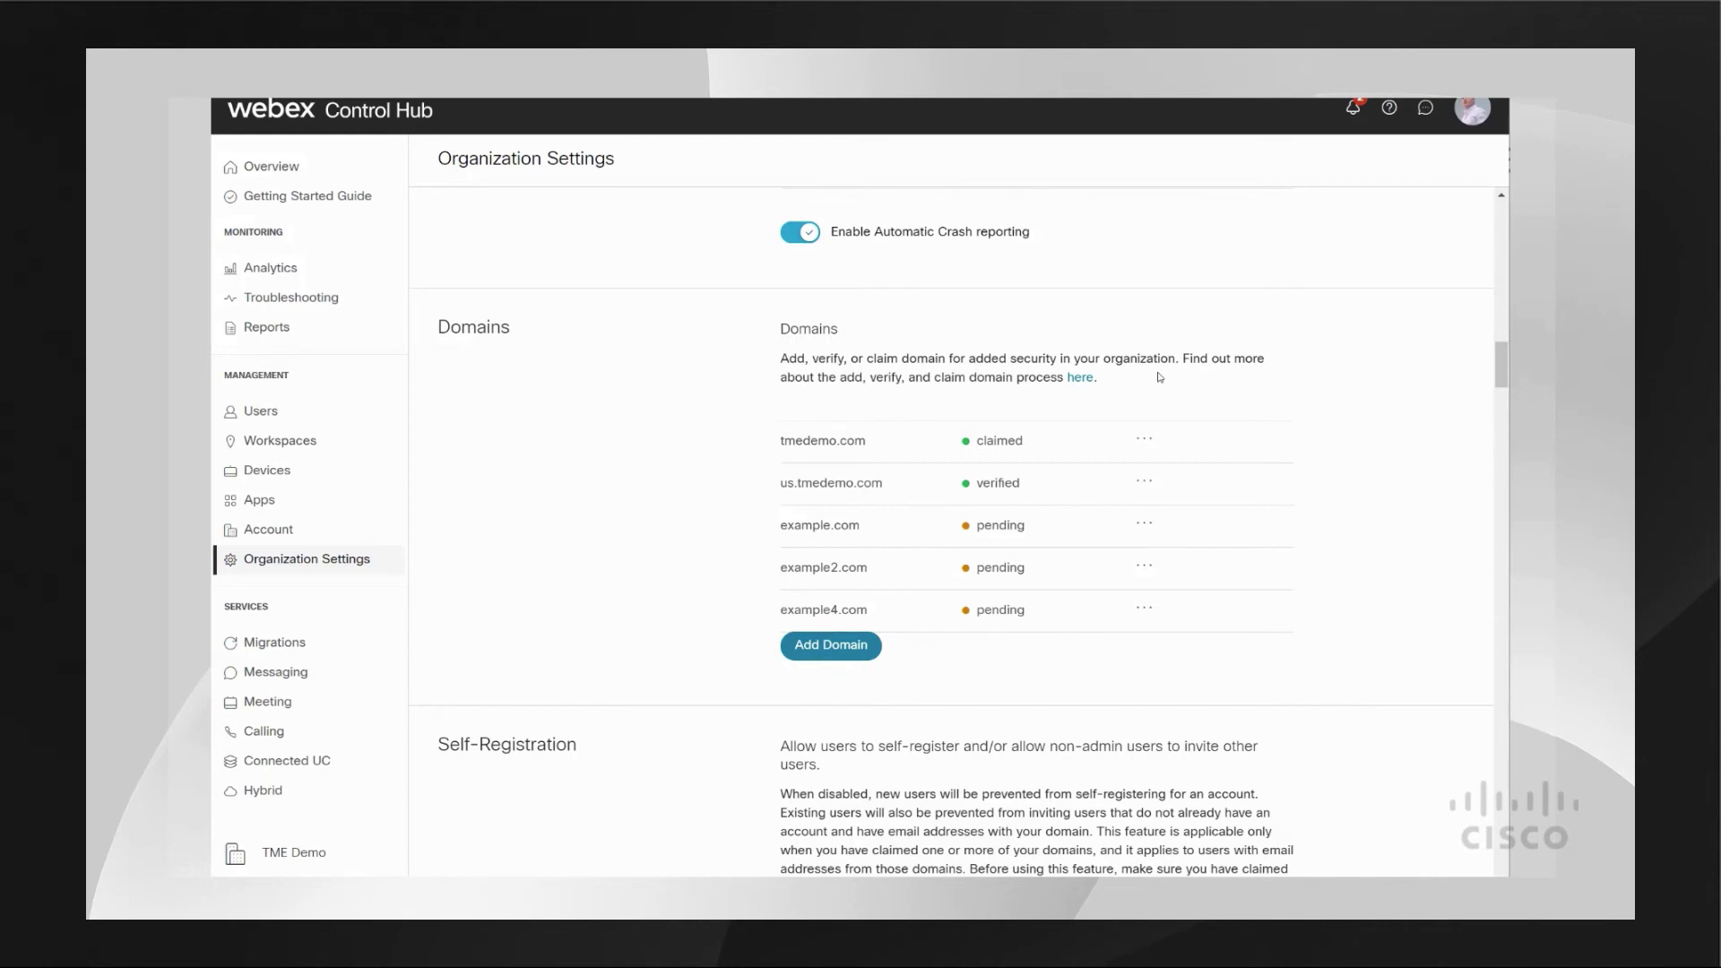
Review the single sign-on identity provider options under Authentication and close the Enterprise Settings without changes.
scroll(493, 481, "down", 5)
scroll(495, 482, "down", 10)
scroll(495, 478, "down", 10)
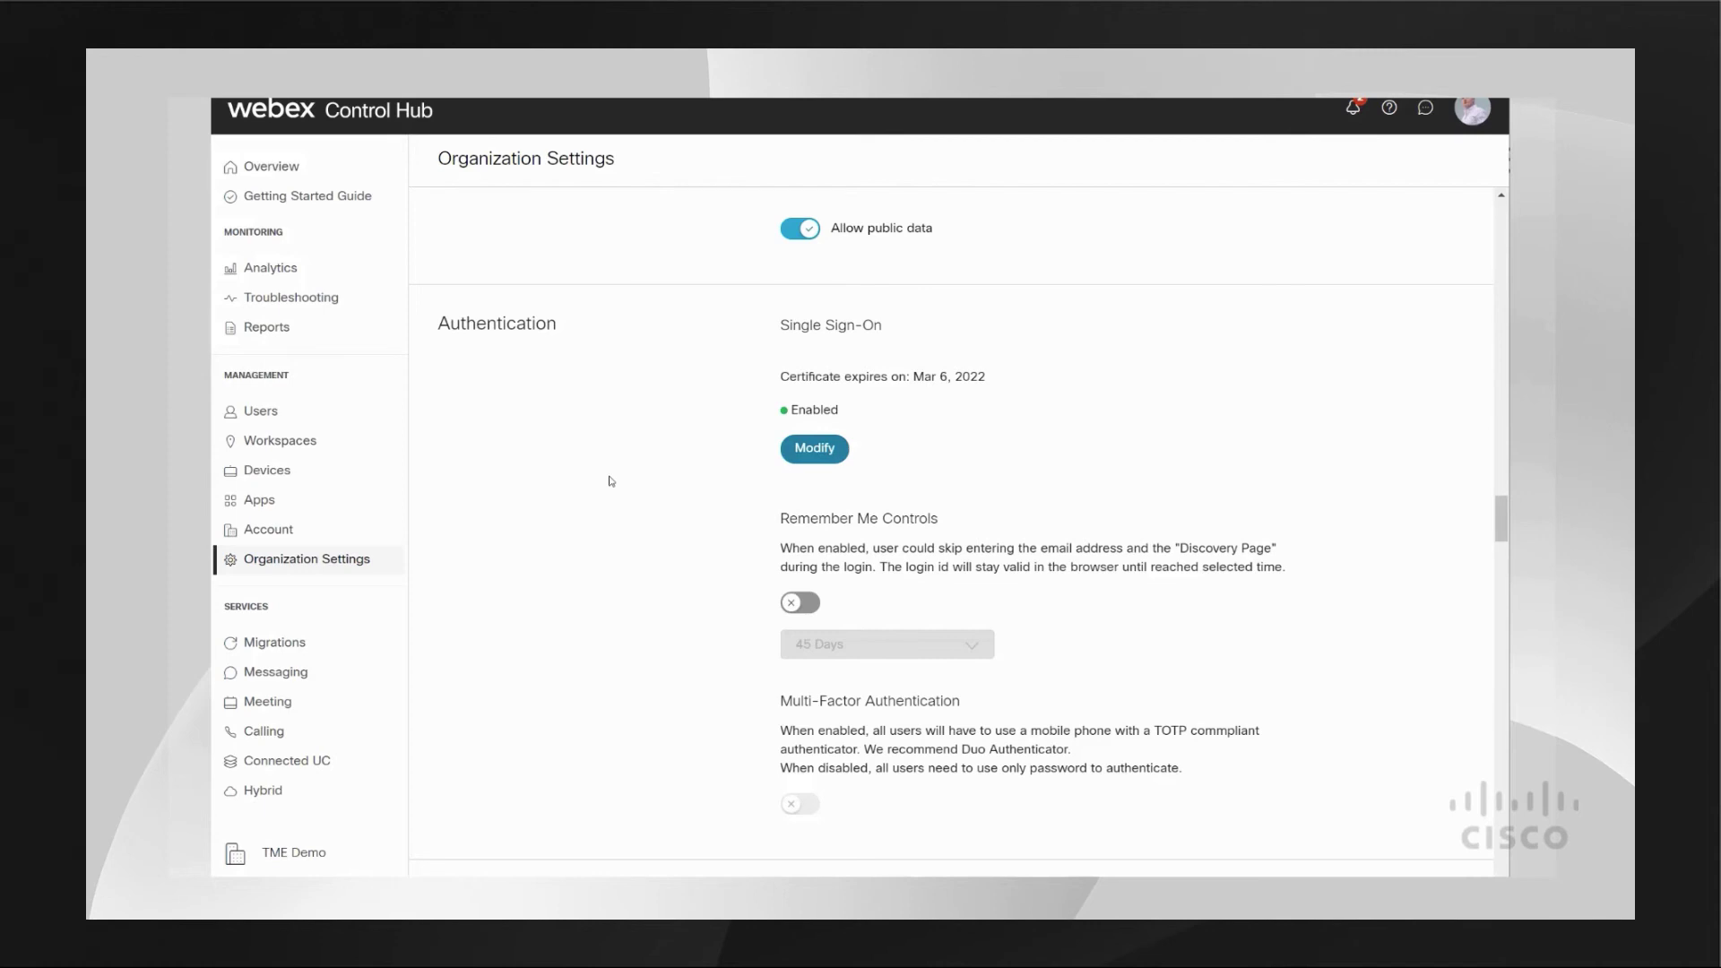
left_click(822, 459)
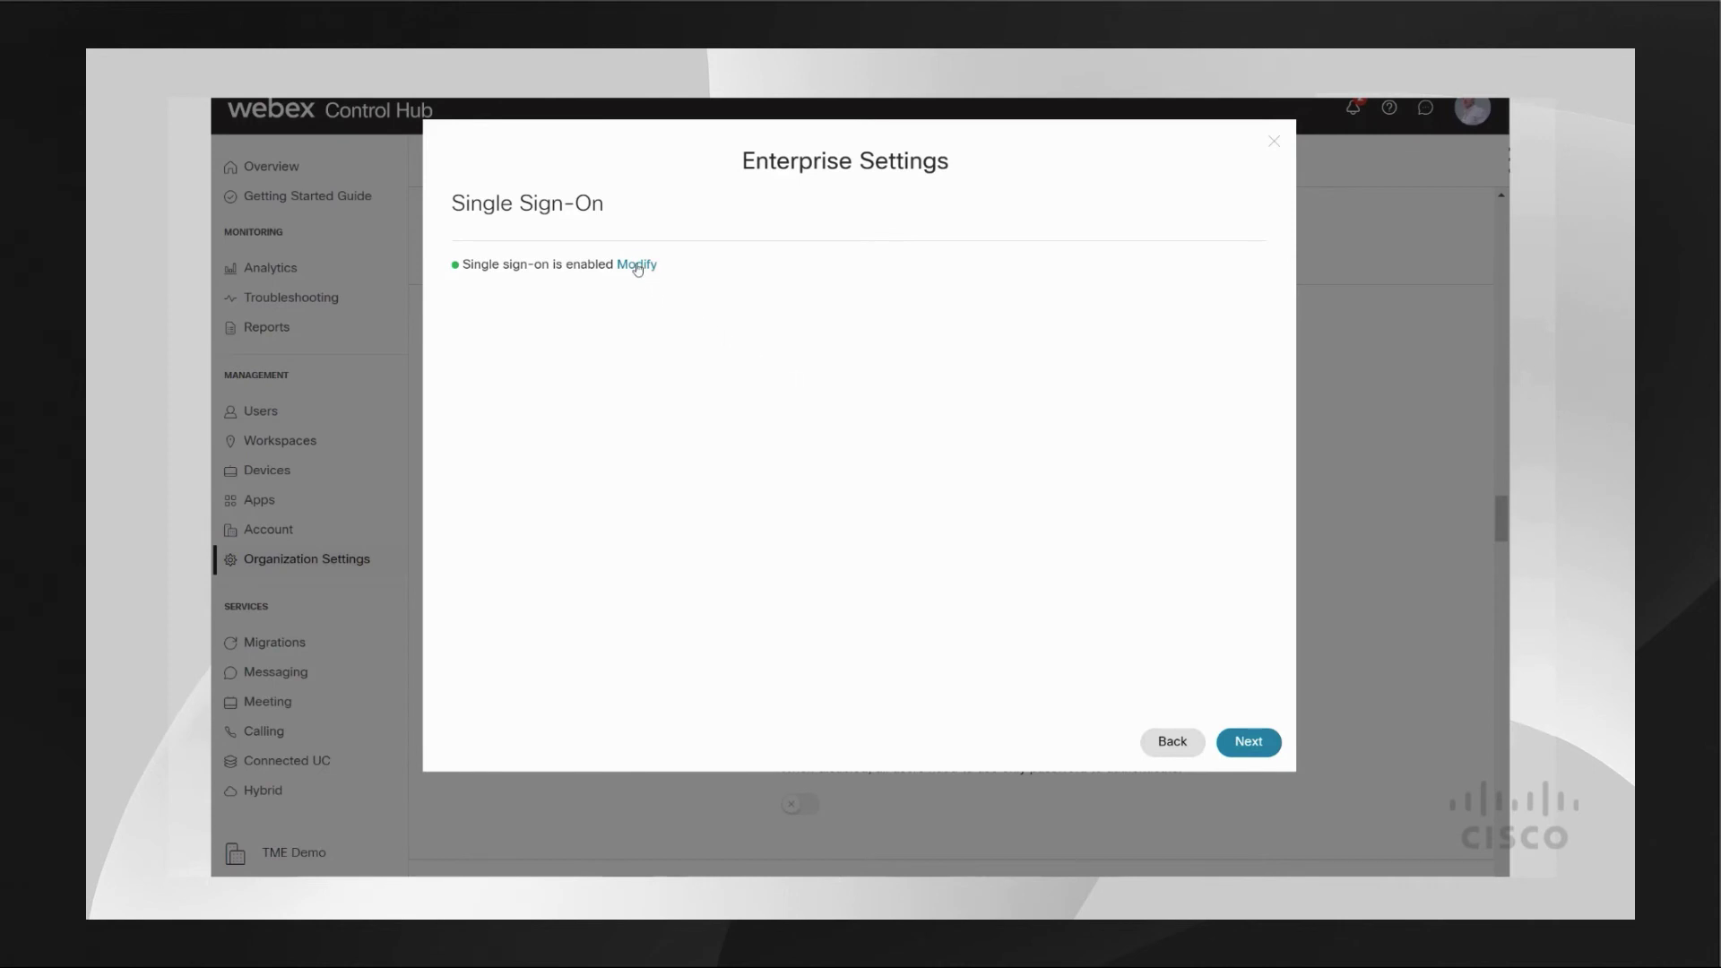
left_click(638, 265)
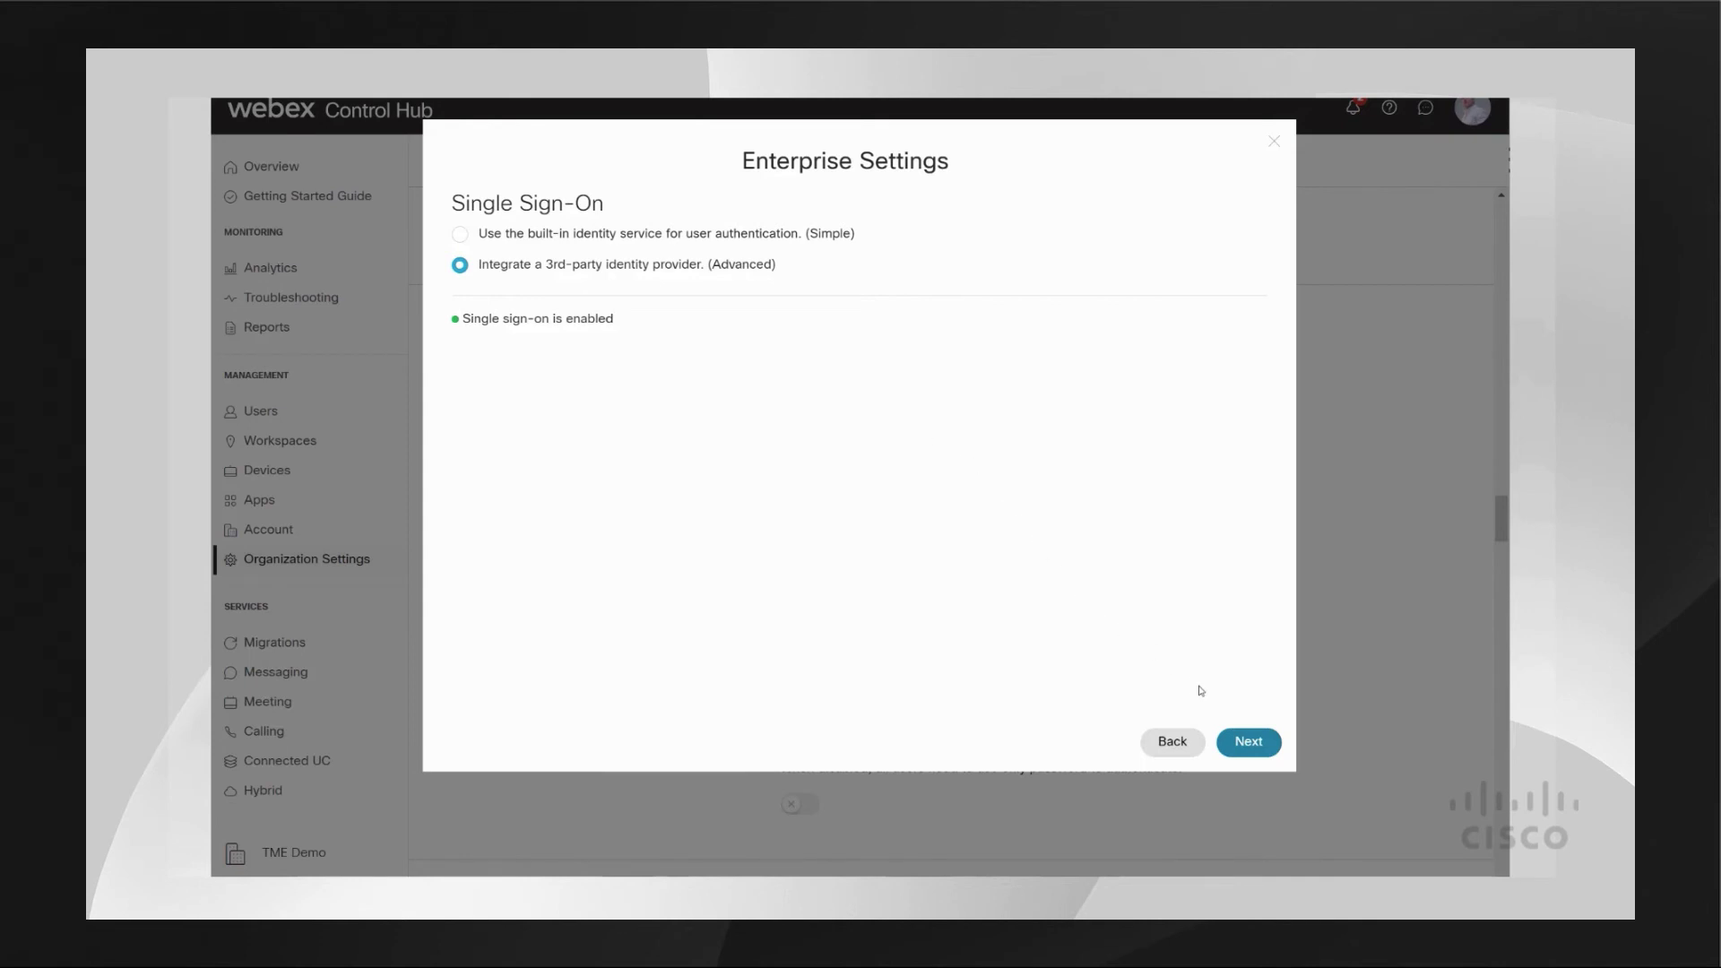
scroll(1258, 186, "up", 1)
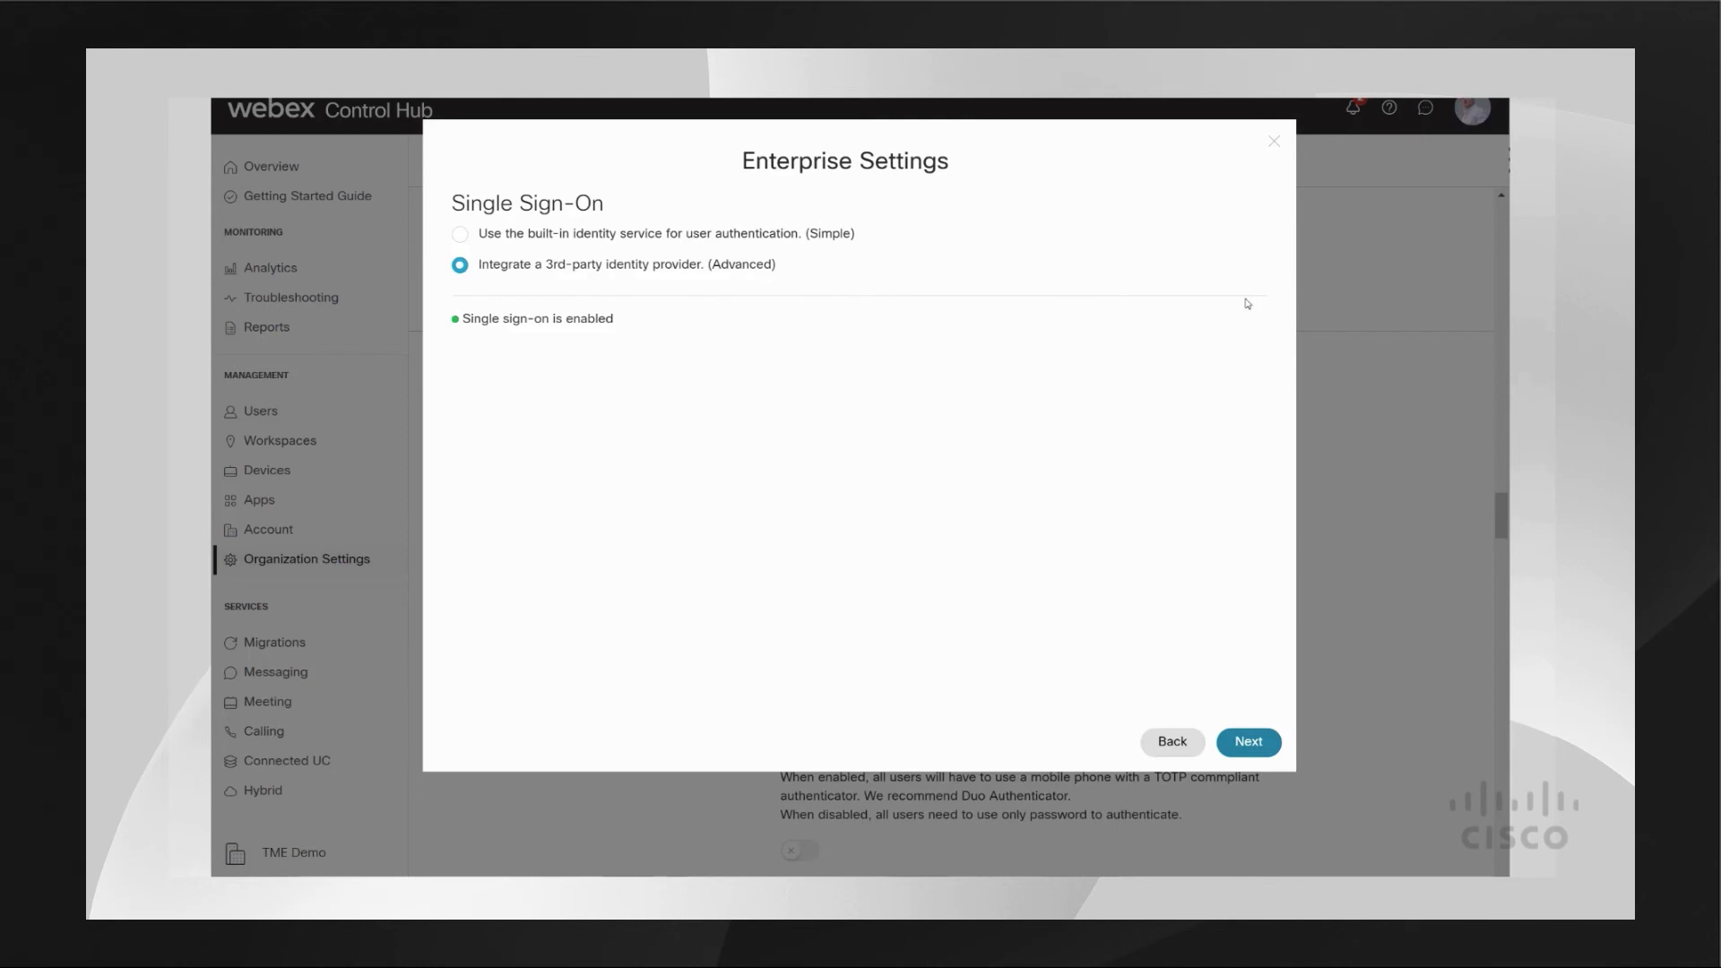
left_click(1273, 143)
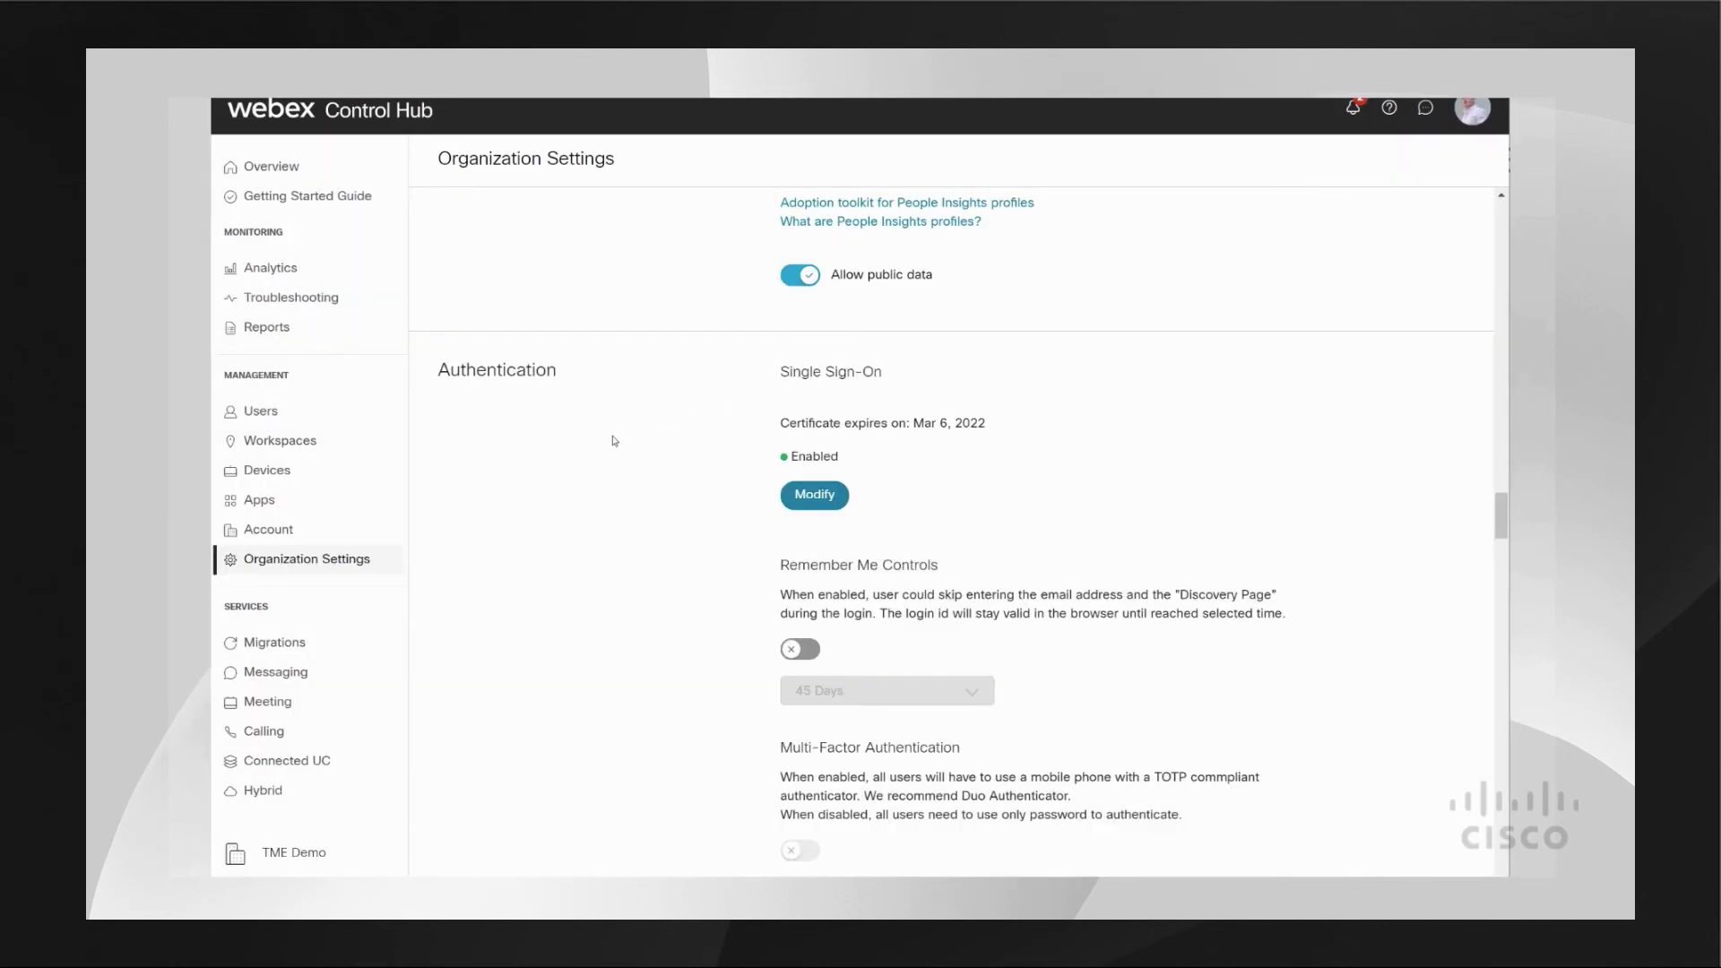
Review the Directory Synchronization section of the organization settings.
scroll(617, 431, "up", 5)
scroll(614, 440, "up", 3)
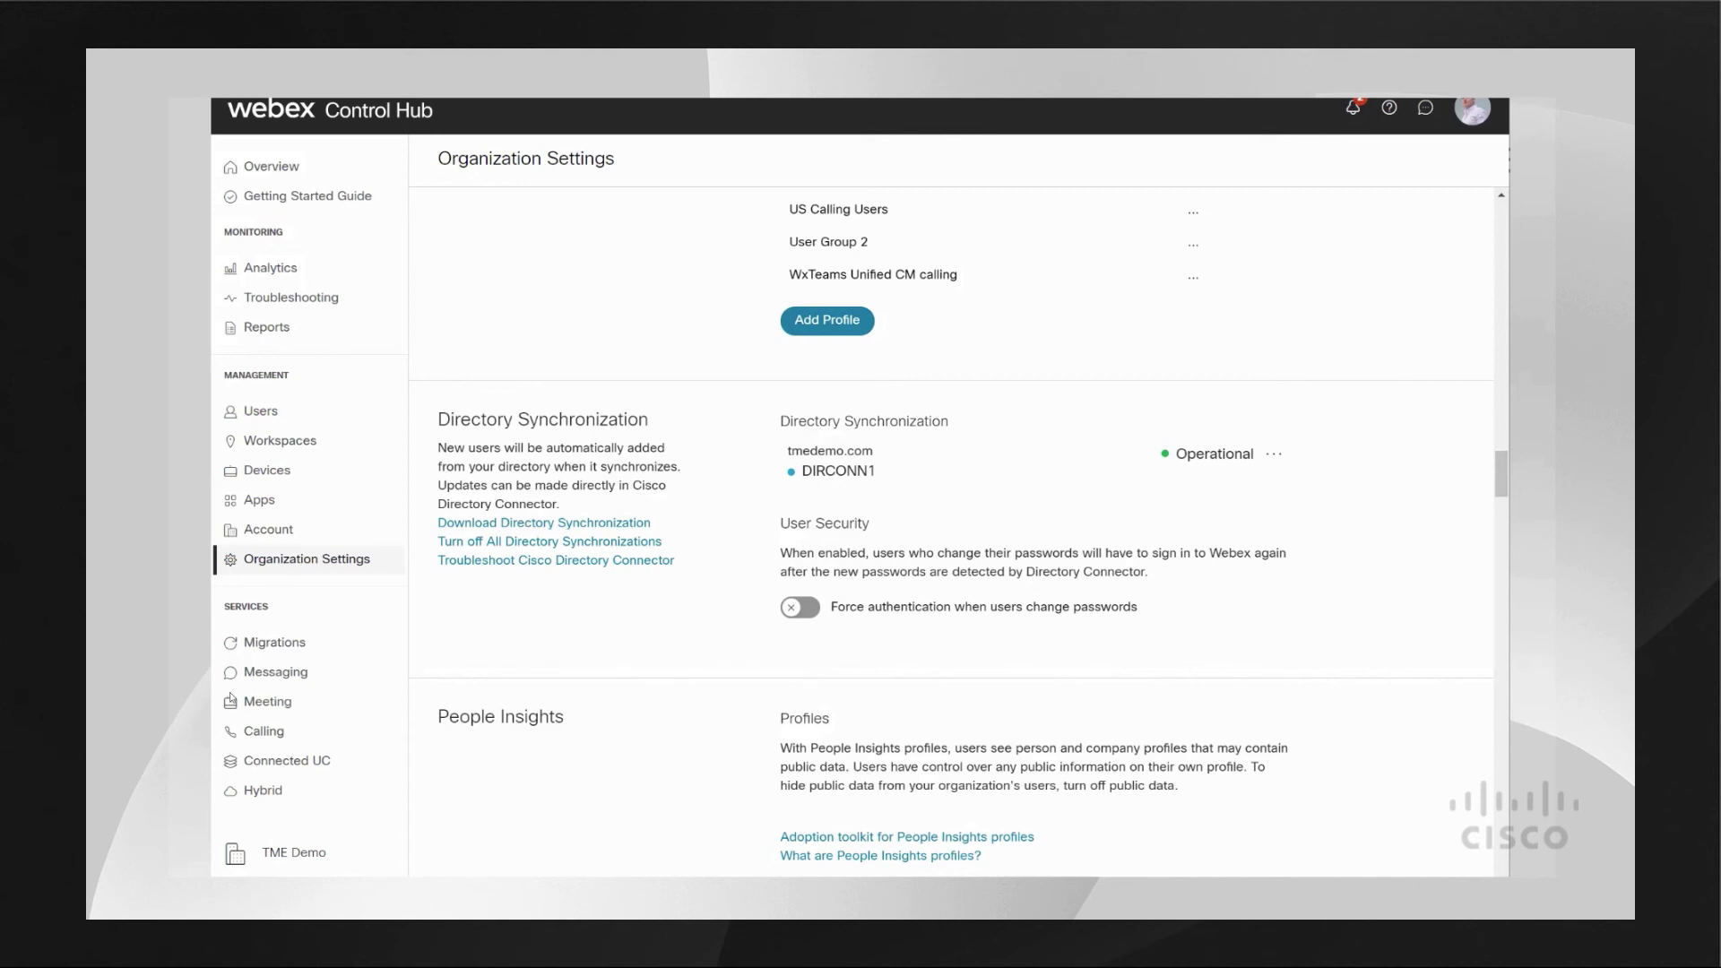
Open the Hybrid services page and review the configured services and those available for setup.
left_click(279, 792)
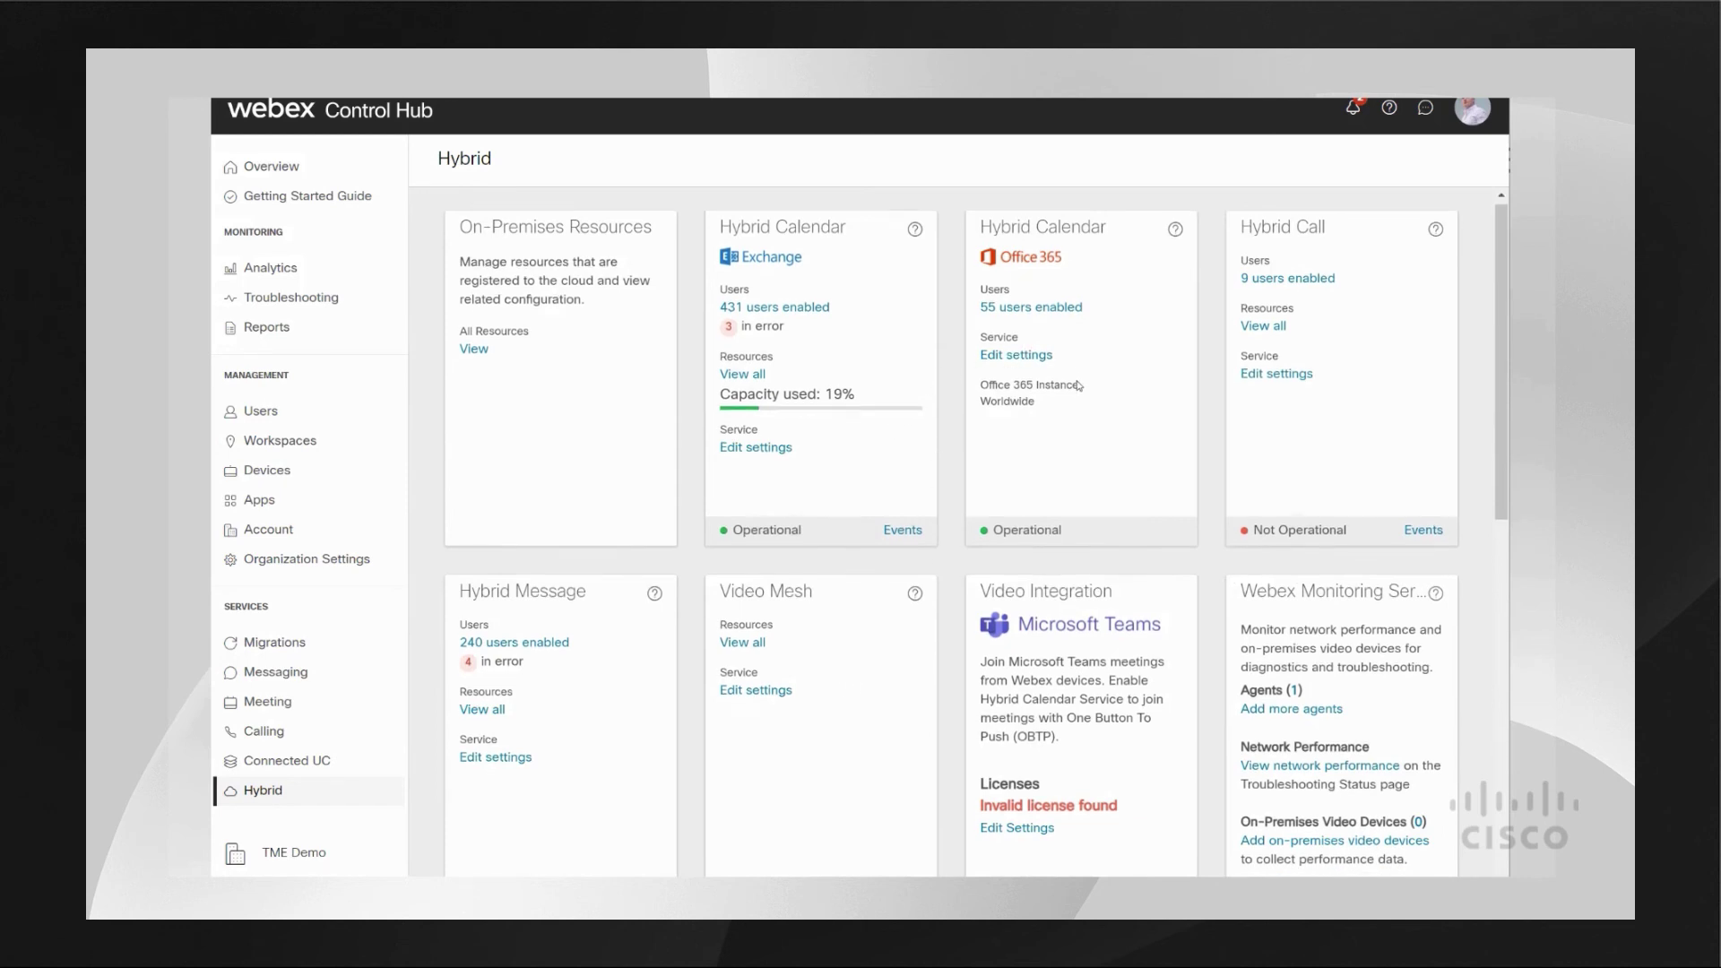
scroll(967, 527, "down", 4)
scroll(692, 619, "down", 1)
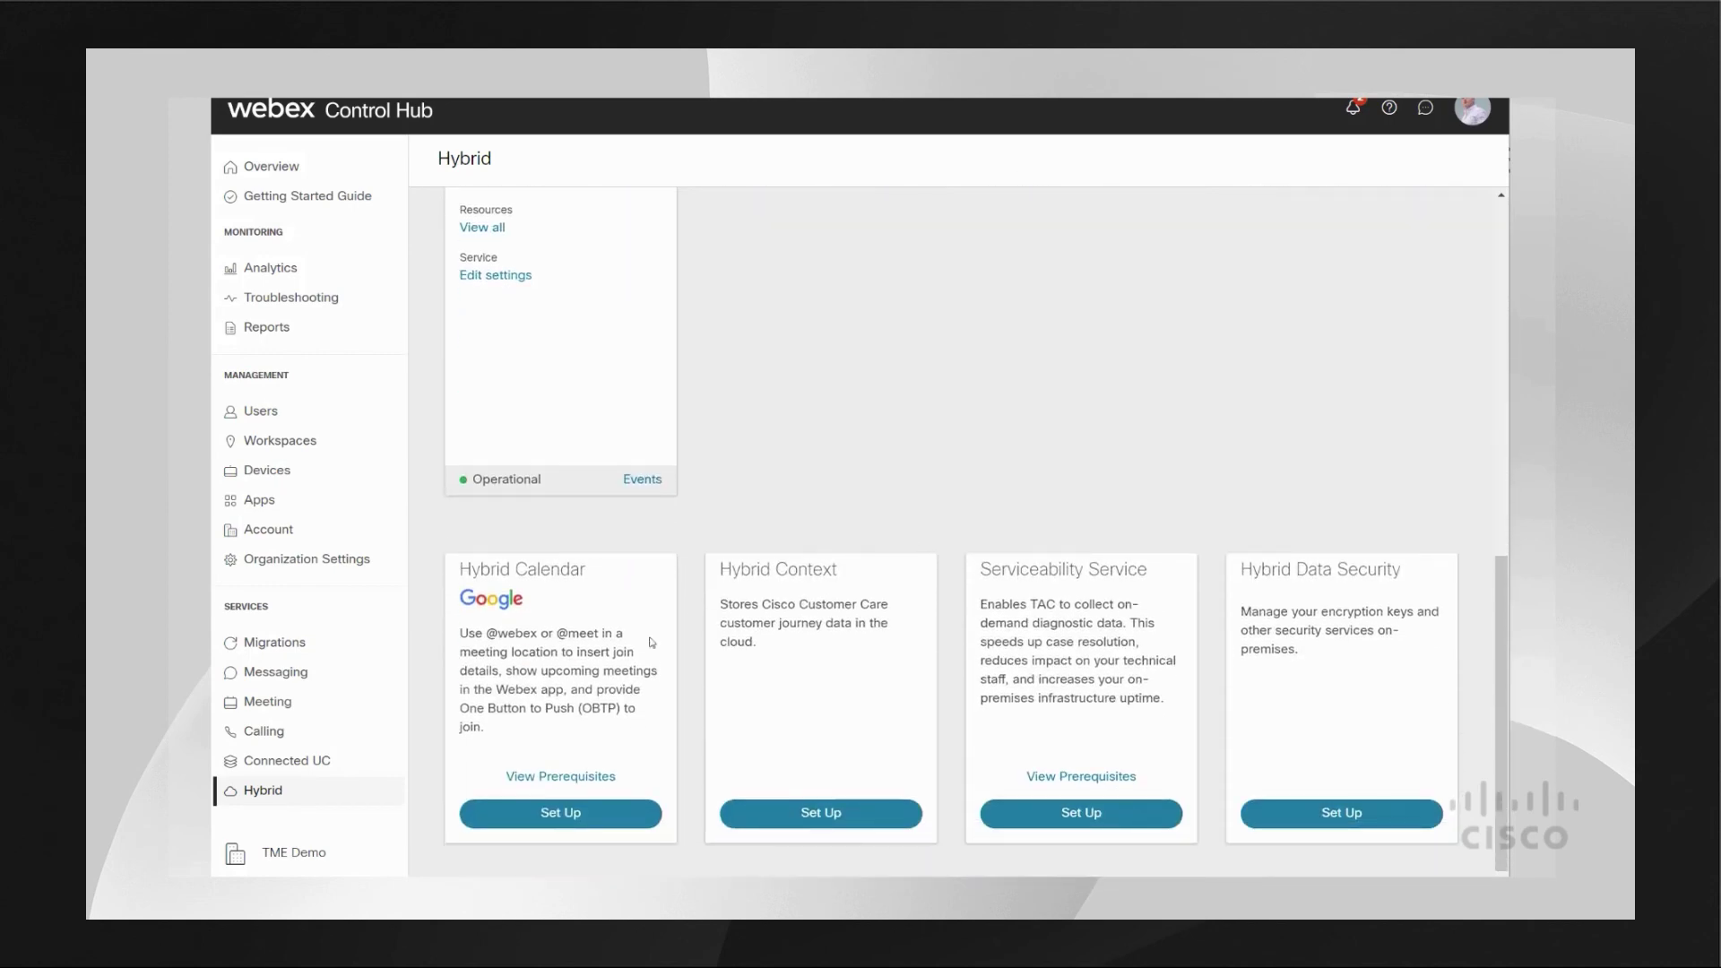
scroll(795, 481, "up", 5)
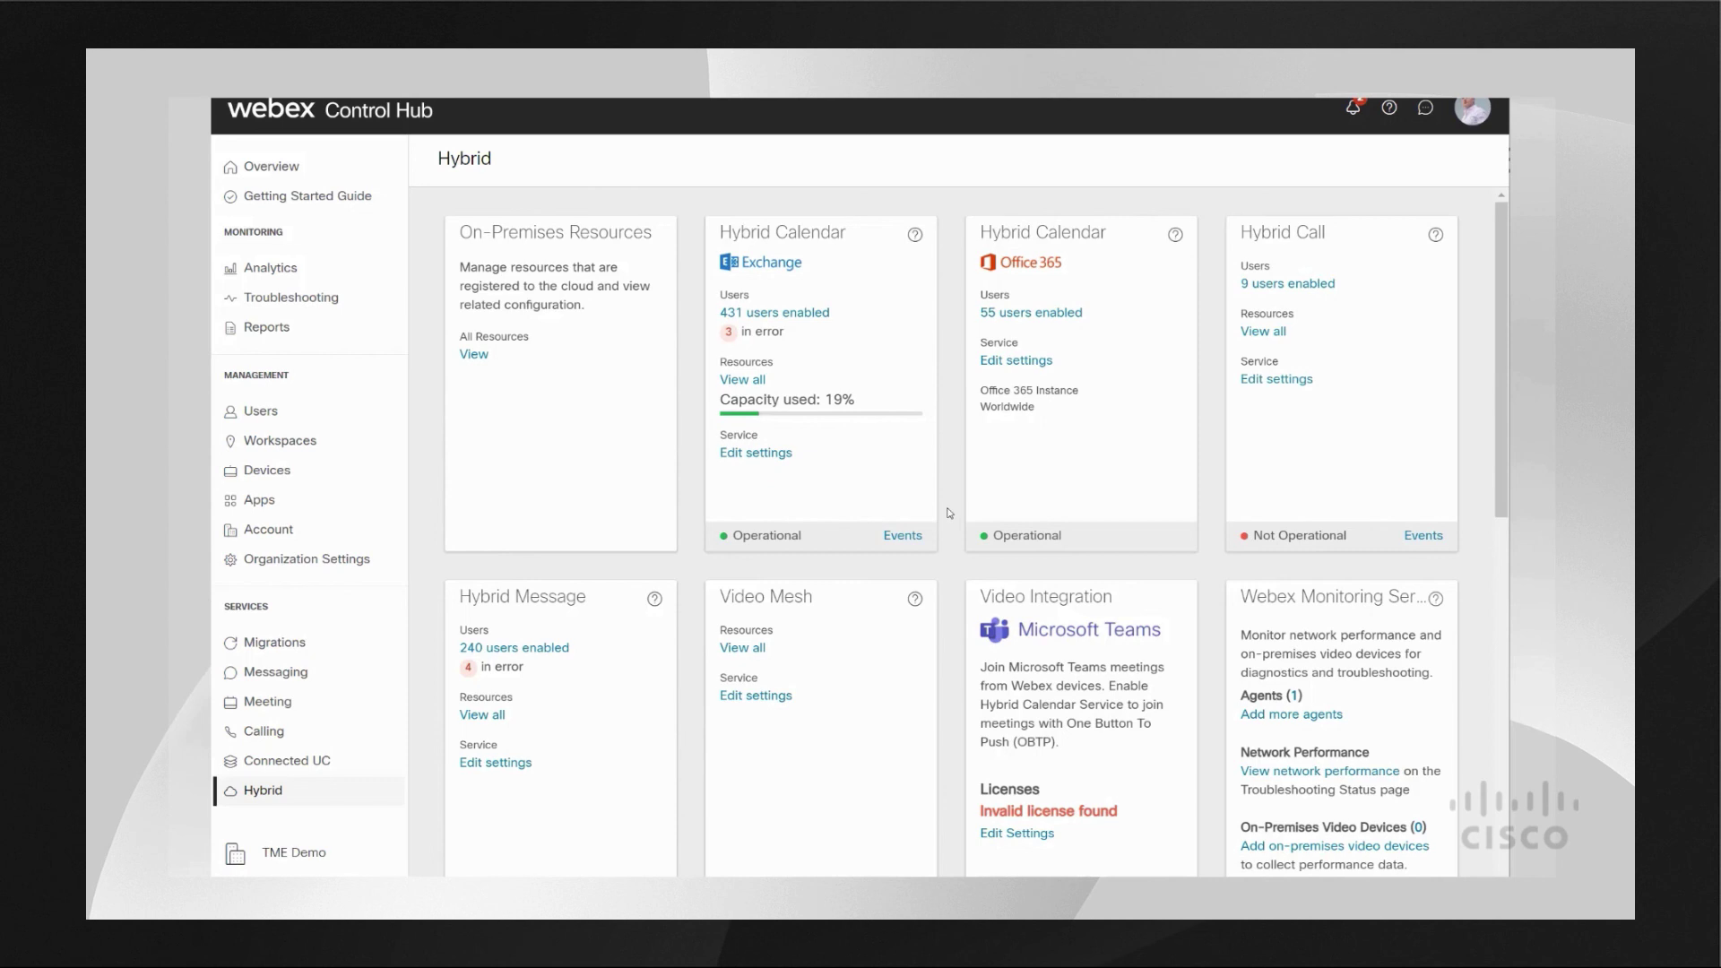
Return to the organization settings and review the Calling Behavior options and UC Manager Profiles.
left_click(309, 560)
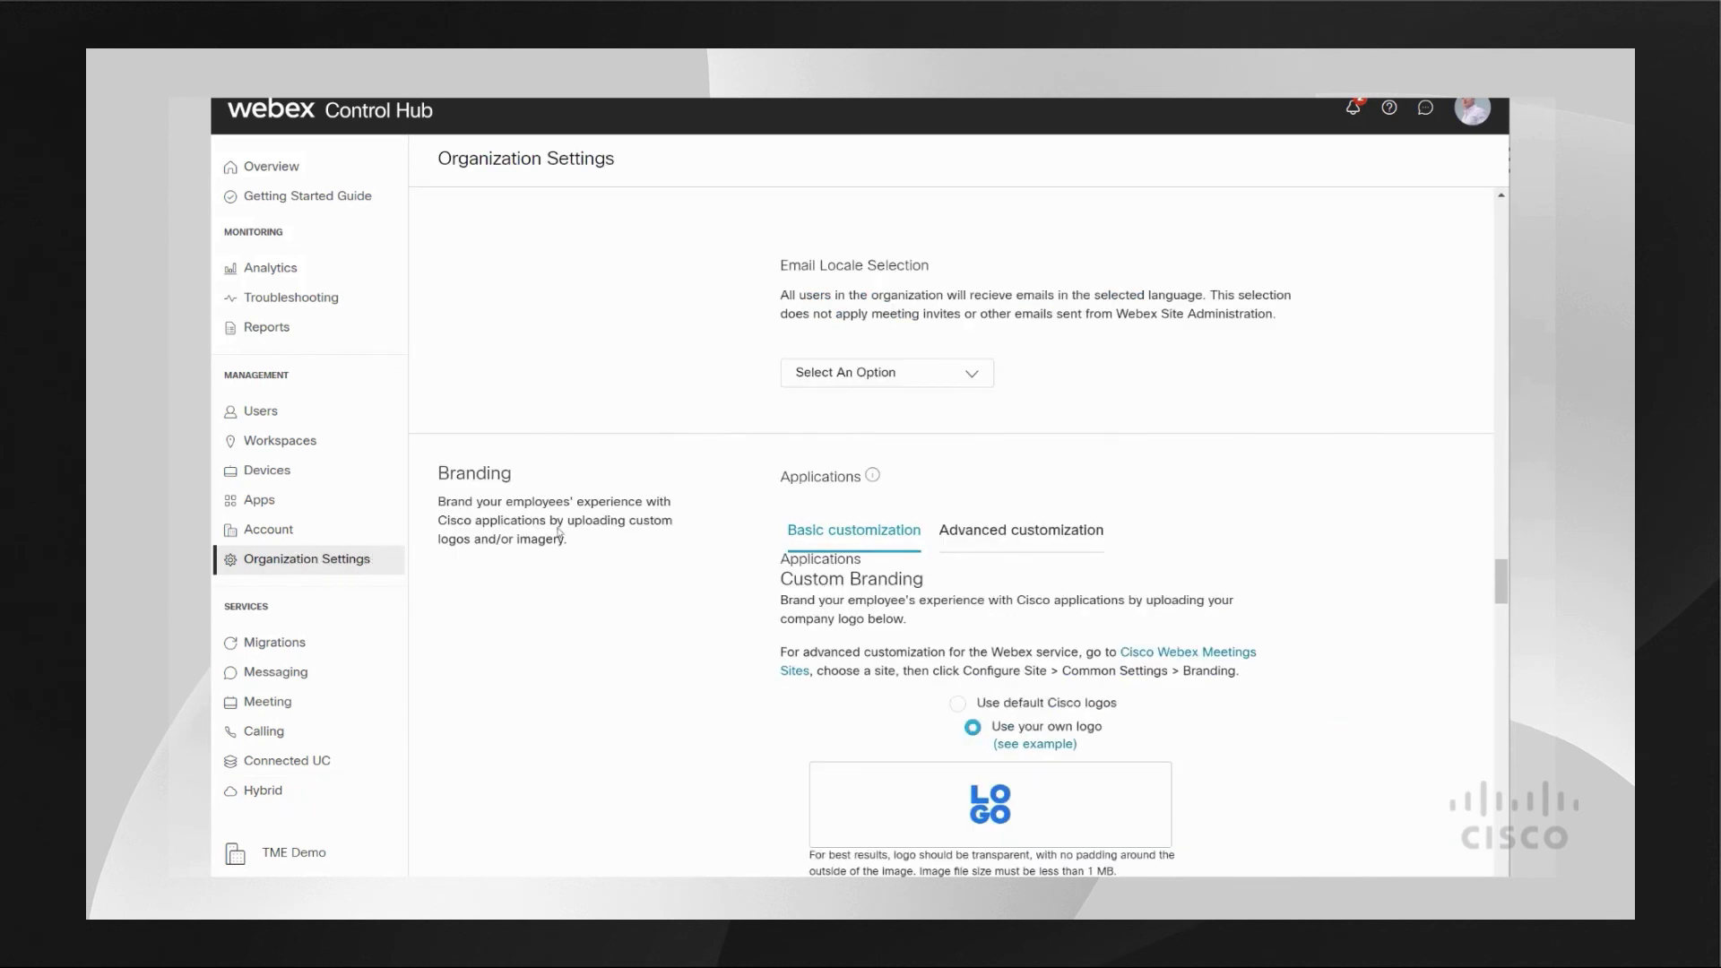
scroll(742, 496, "up", 1)
scroll(742, 496, "up", 8)
scroll(742, 495, "up", 10)
scroll(742, 495, "up", 8)
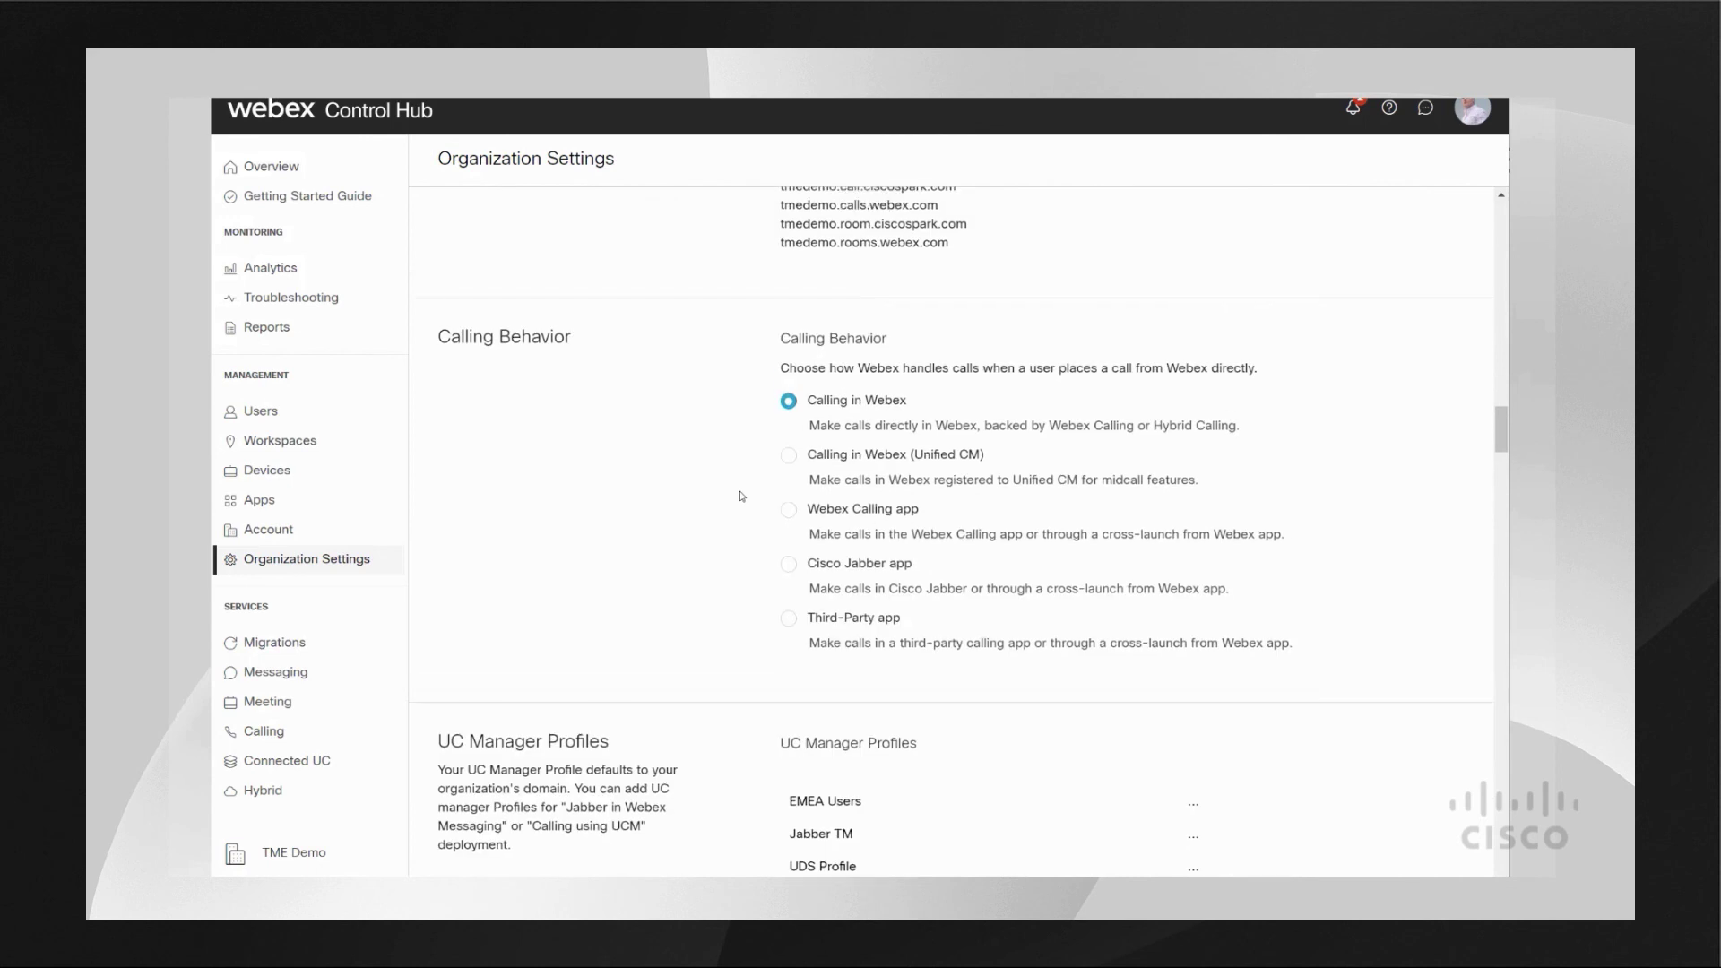